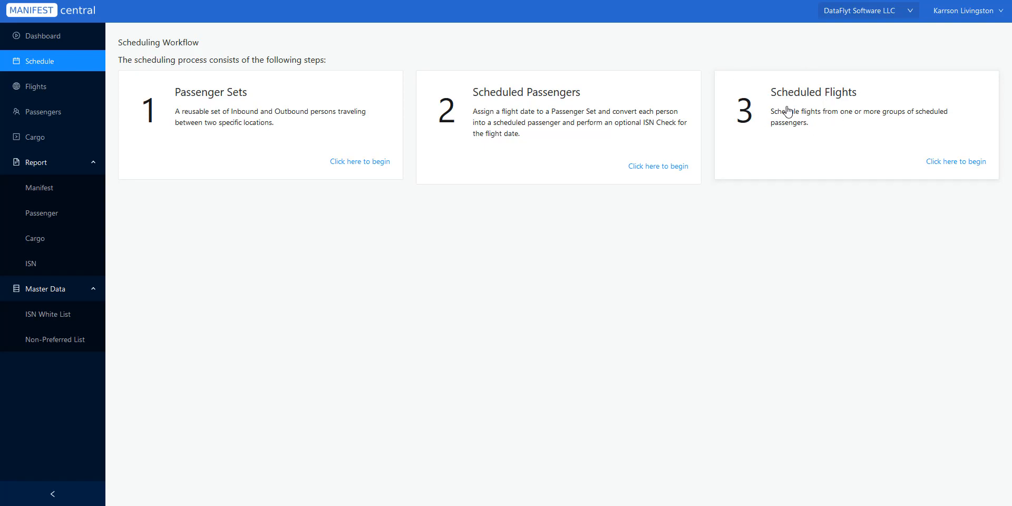
- Start a new flight in Scheduled Flights with flight date 2019-07-09 and the designation "mc109- first flight"
{"action": "left_click", "coordinate": [819, 114]}
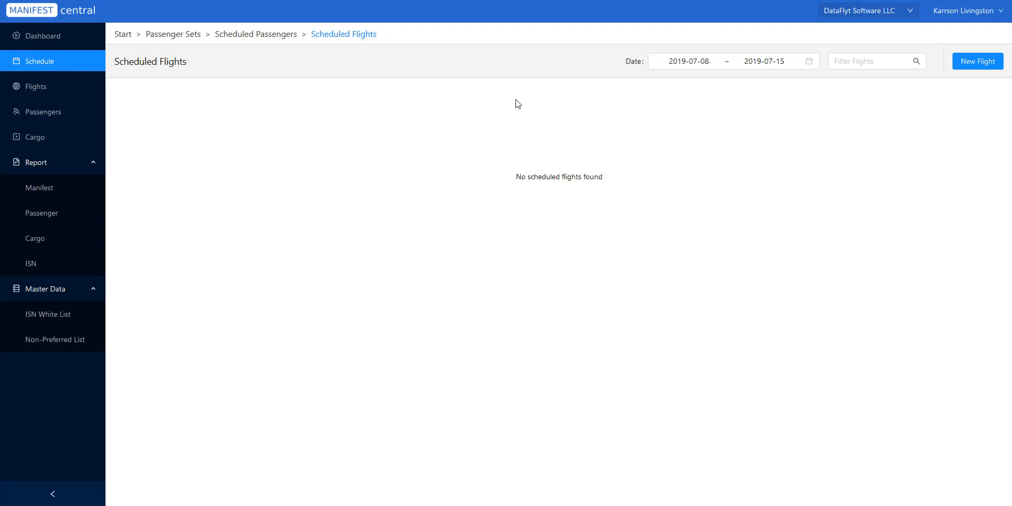
{"action": "left_click", "coordinate": [979, 62]}
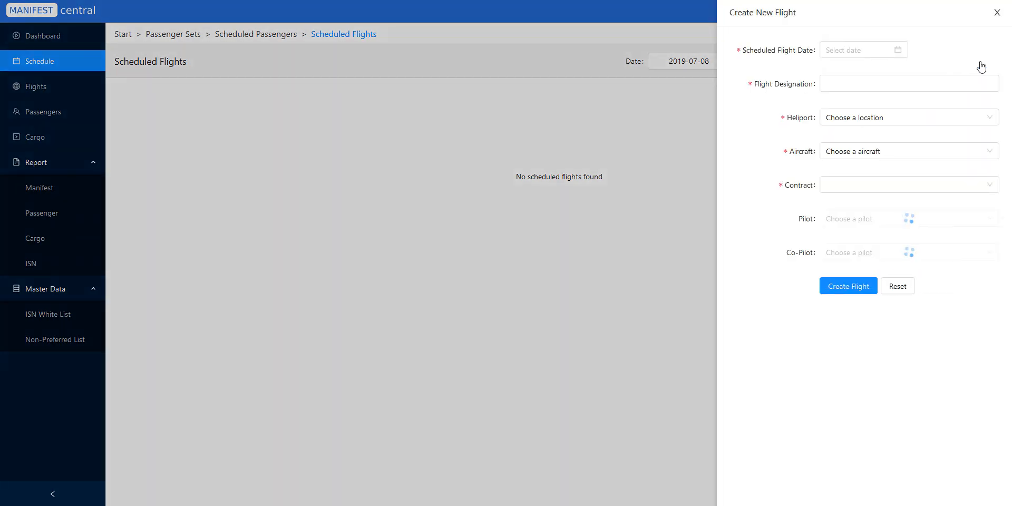
{"action": "left_click", "coordinate": [880, 54]}
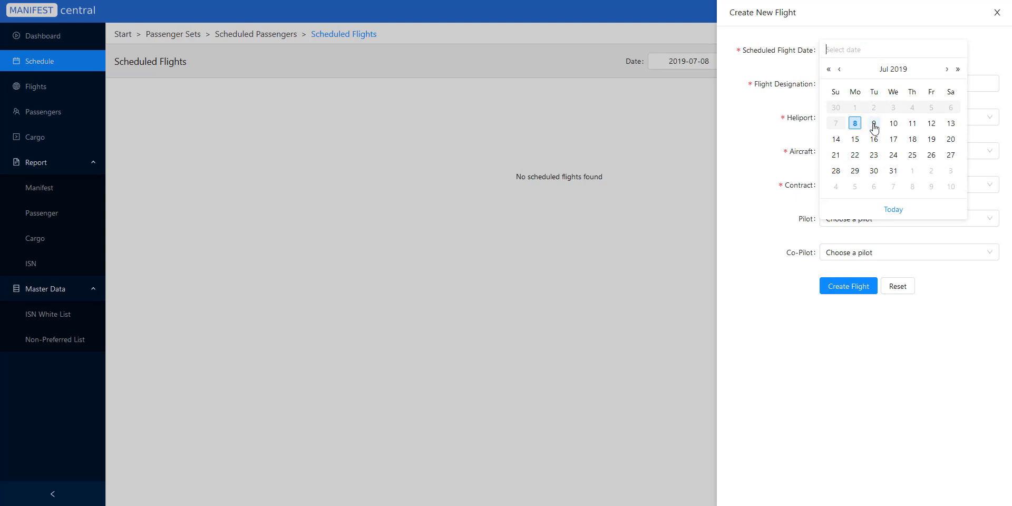
{"action": "left_click", "coordinate": [873, 124]}
{"action": "left_click", "coordinate": [861, 83]}
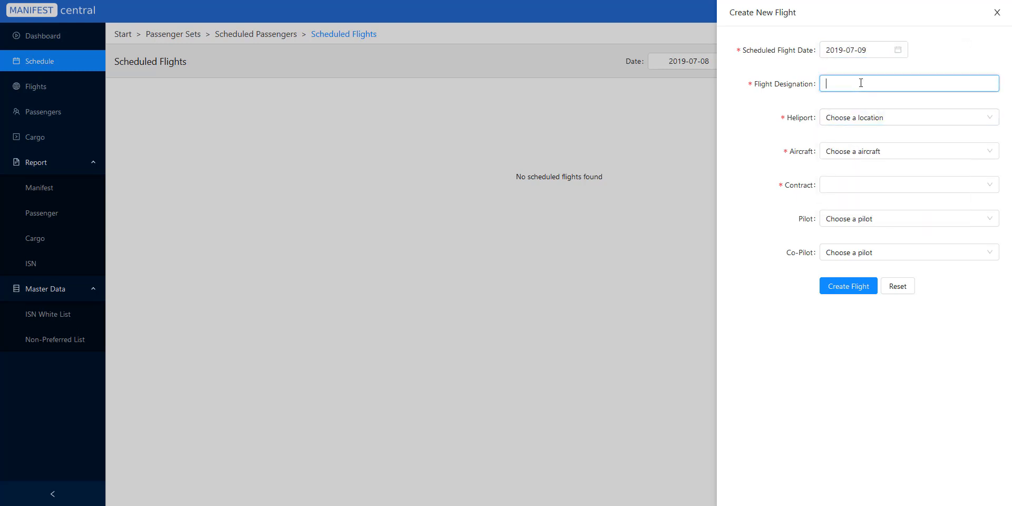
{"action": "type", "text": "mc109- fiist flight"}
{"action": "key", "text": "Left"}
{"action": "type", "text": "r"}
- Set the new flight's heliport to GALLIANO, aircraft to the second 1234 entry and contract to TALOS CONTRACT
{"action": "left_click", "coordinate": [872, 121]}
{"action": "type", "text": "gall"}
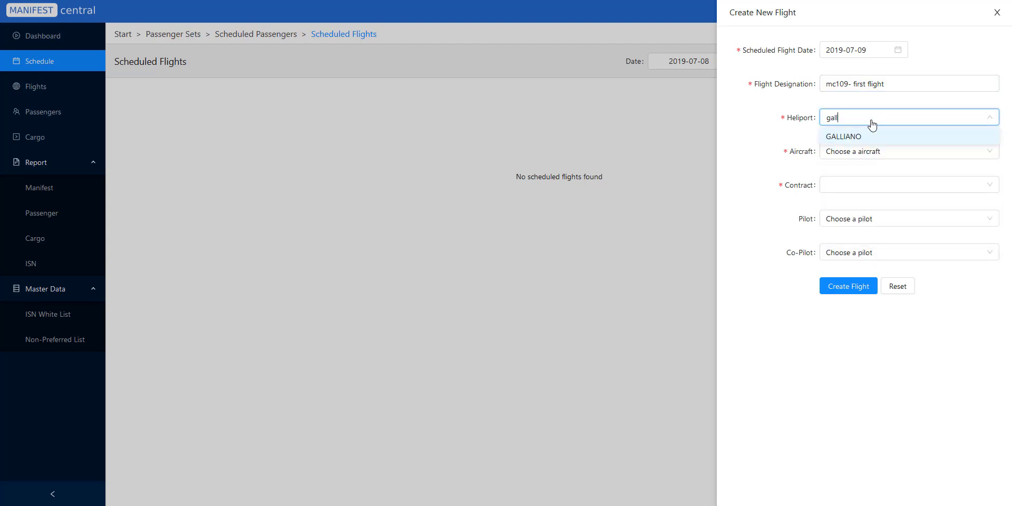
{"action": "key", "text": "Return"}
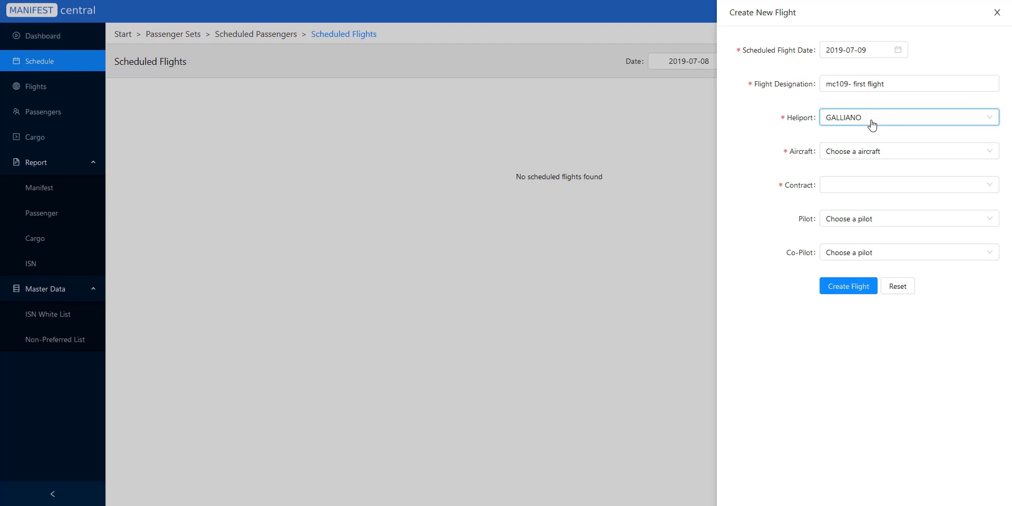
{"action": "left_click", "coordinate": [871, 152]}
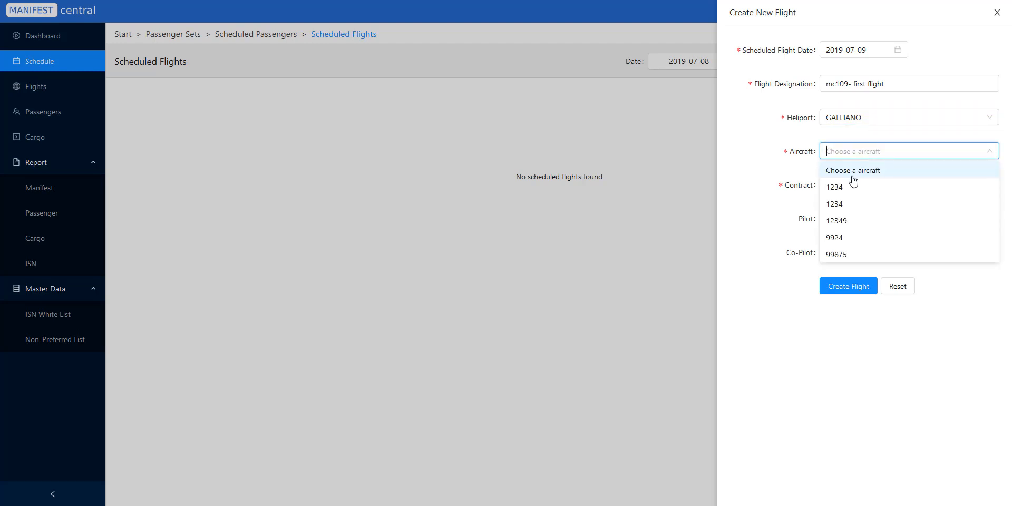
{"action": "left_click", "coordinate": [852, 207]}
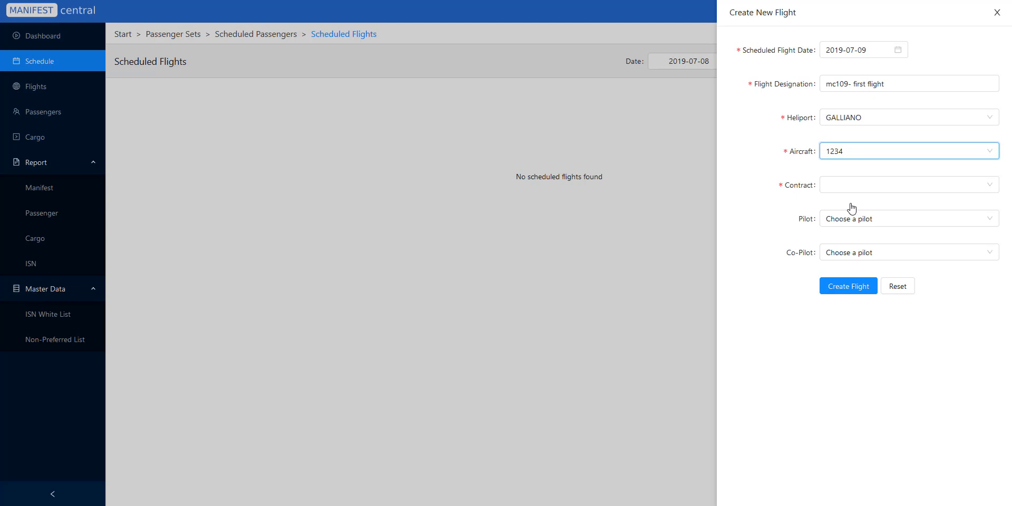
{"action": "left_click", "coordinate": [854, 191]}
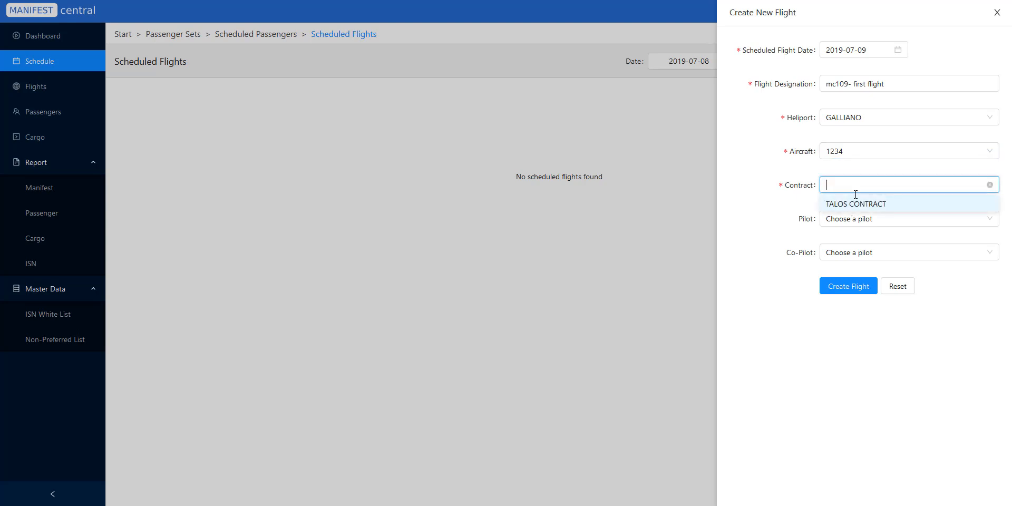
{"action": "left_click", "coordinate": [858, 204]}
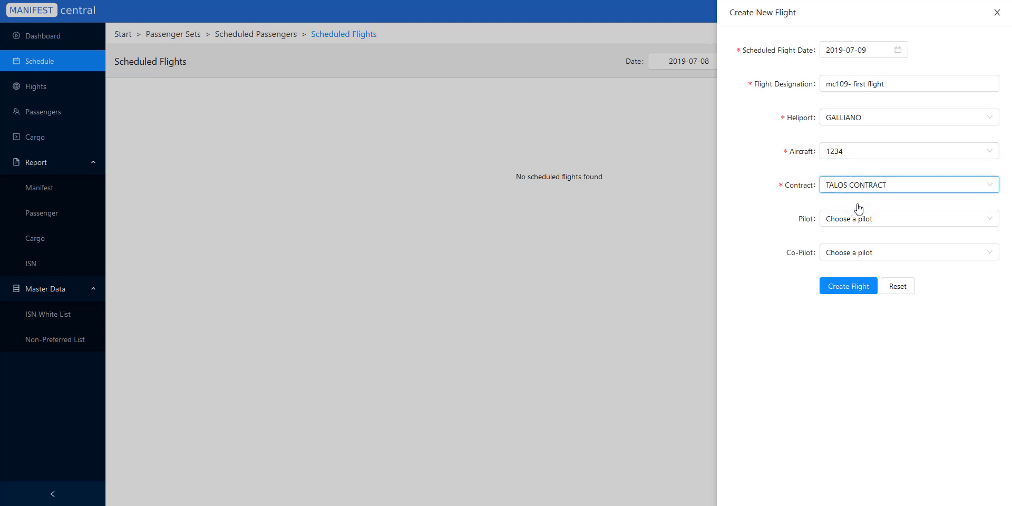
- Choose a pilot and a different co-pilot for the flight, and create it
{"action": "left_click", "coordinate": [859, 219]}
{"action": "left_click", "coordinate": [843, 258]}
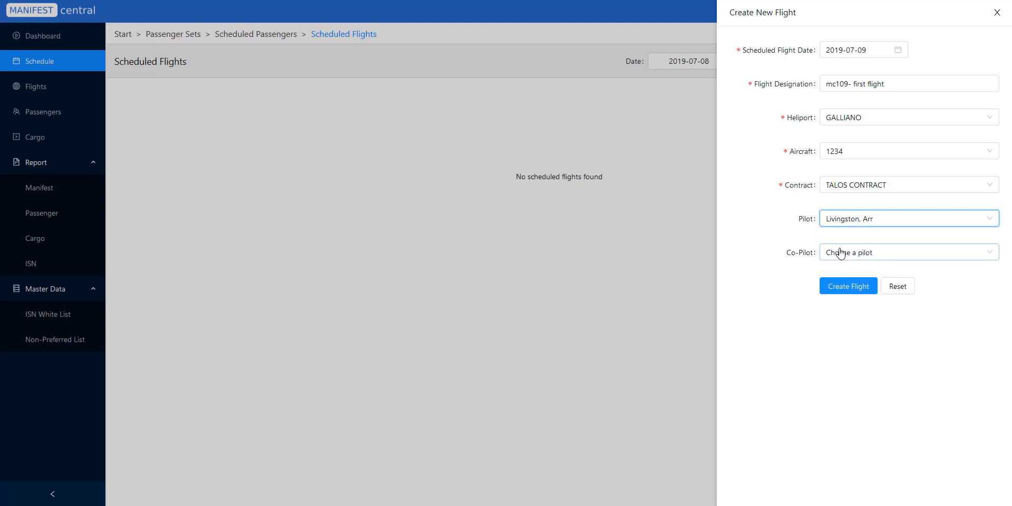
{"action": "left_click", "coordinate": [840, 252]}
{"action": "left_click", "coordinate": [835, 306]}
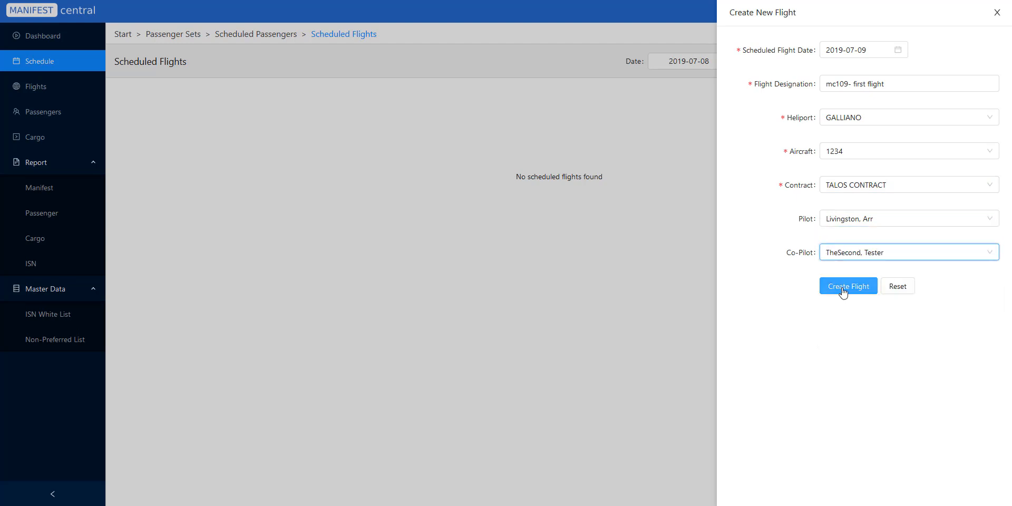
{"action": "left_click", "coordinate": [844, 289]}
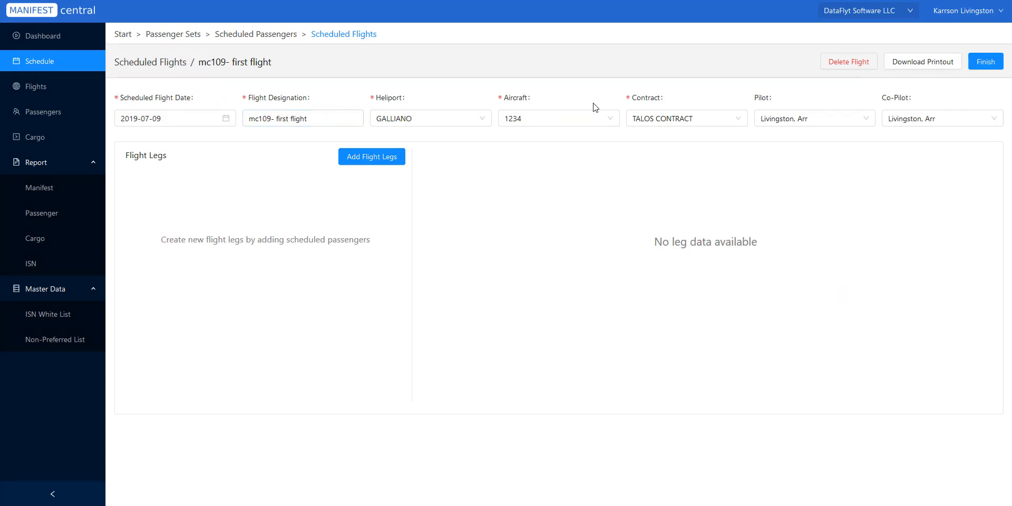
- Open the scheduled passenger groups available for flight legs and examine the routes and passengers of mc109-2, mc109-1 and mv-109-3
{"action": "left_click", "coordinate": [380, 165]}
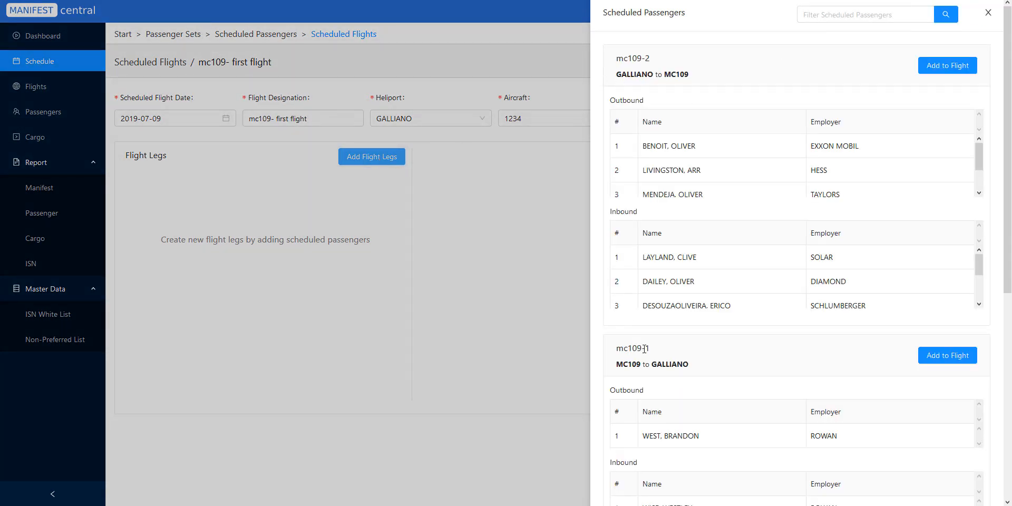
{"action": "scroll", "coordinate": [644, 348], "scroll_direction": "down", "scroll_amount": 5}
{"action": "scroll", "coordinate": [665, 304], "scroll_direction": "up", "scroll_amount": 3}
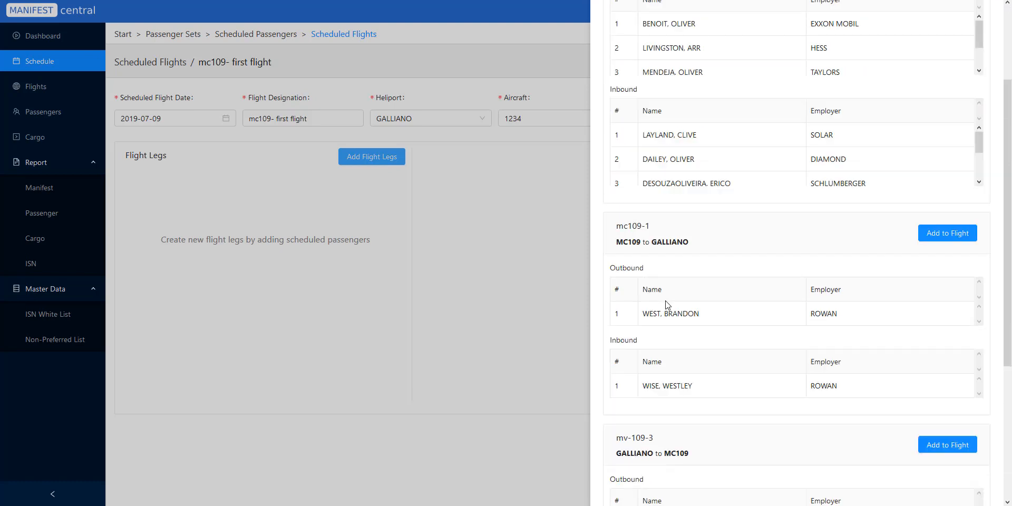
{"action": "scroll", "coordinate": [665, 304], "scroll_direction": "up", "scroll_amount": 3}
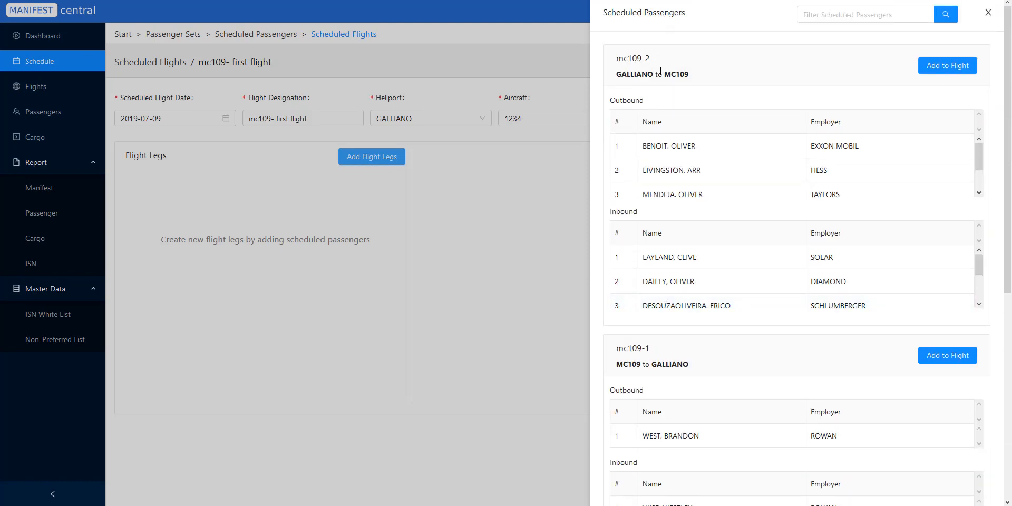
{"action": "left_click_drag", "start_coordinate": [617, 352], "coordinate": [654, 354]}
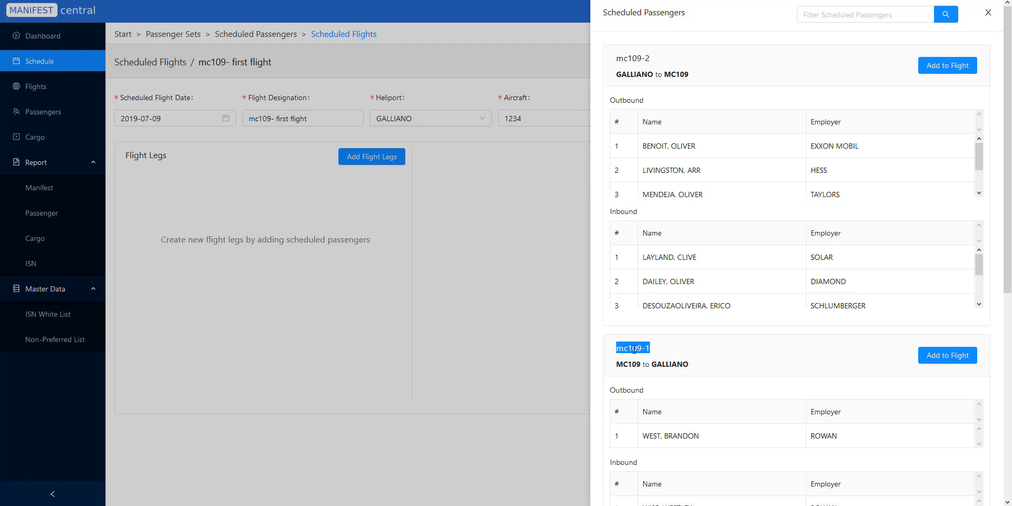
{"action": "left_click", "coordinate": [654, 354]}
{"action": "left_click_drag", "start_coordinate": [616, 352], "coordinate": [657, 355]}
{"action": "left_click_drag", "start_coordinate": [616, 58], "coordinate": [655, 62]}
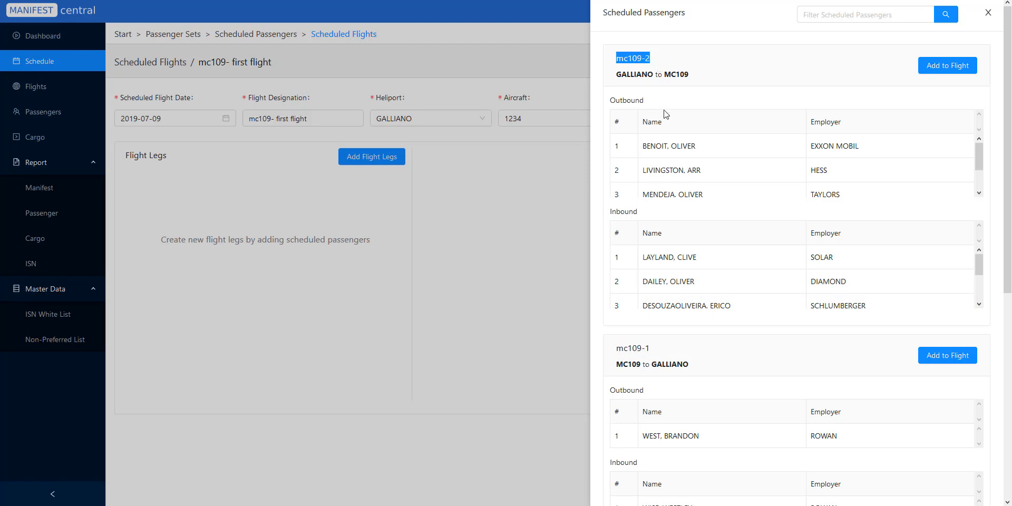
{"action": "scroll", "coordinate": [665, 114], "scroll_direction": "down", "scroll_amount": 5}
{"action": "left_click_drag", "start_coordinate": [615, 320], "coordinate": [654, 320]}
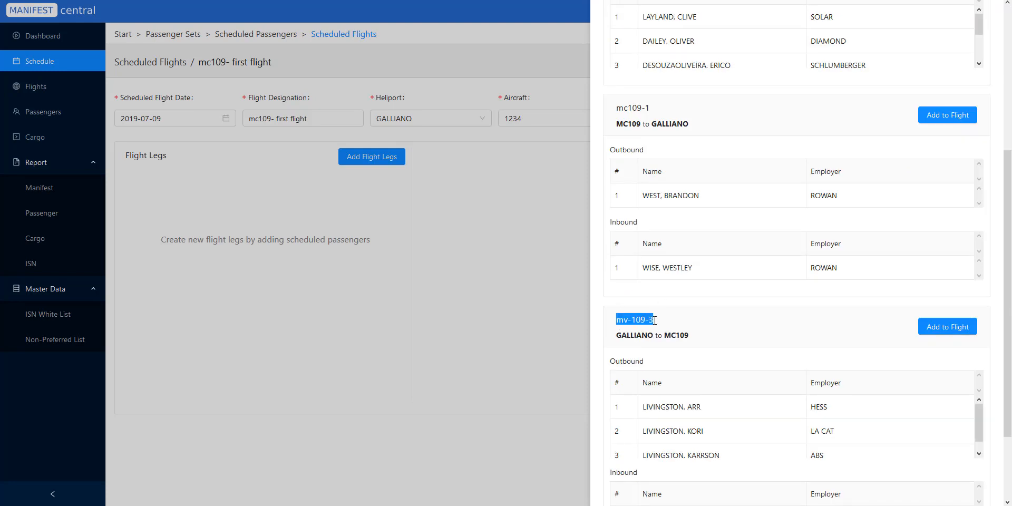
{"action": "left_click", "coordinate": [691, 322]}
{"action": "scroll", "coordinate": [673, 259], "scroll_direction": "up", "scroll_amount": 3}
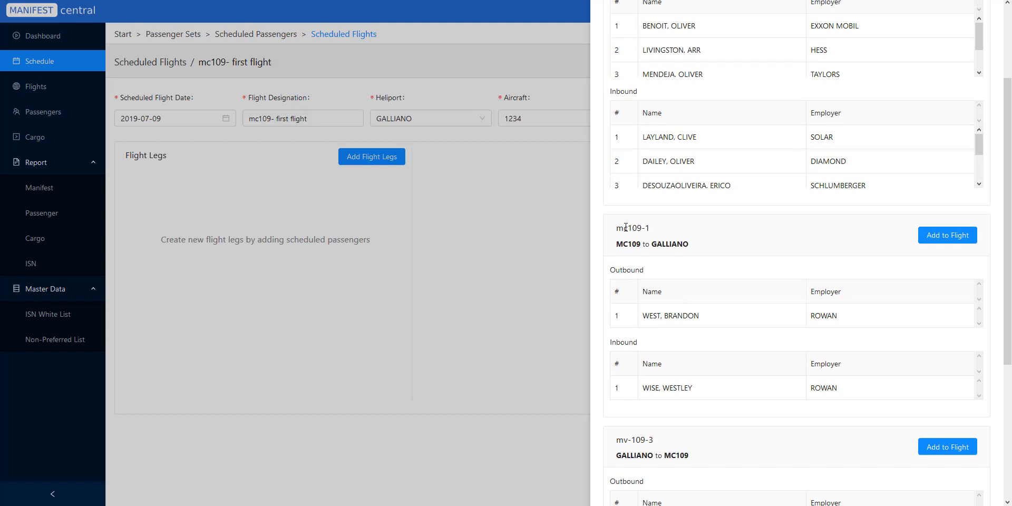
{"action": "scroll", "coordinate": [650, 232], "scroll_direction": "up", "scroll_amount": 3}
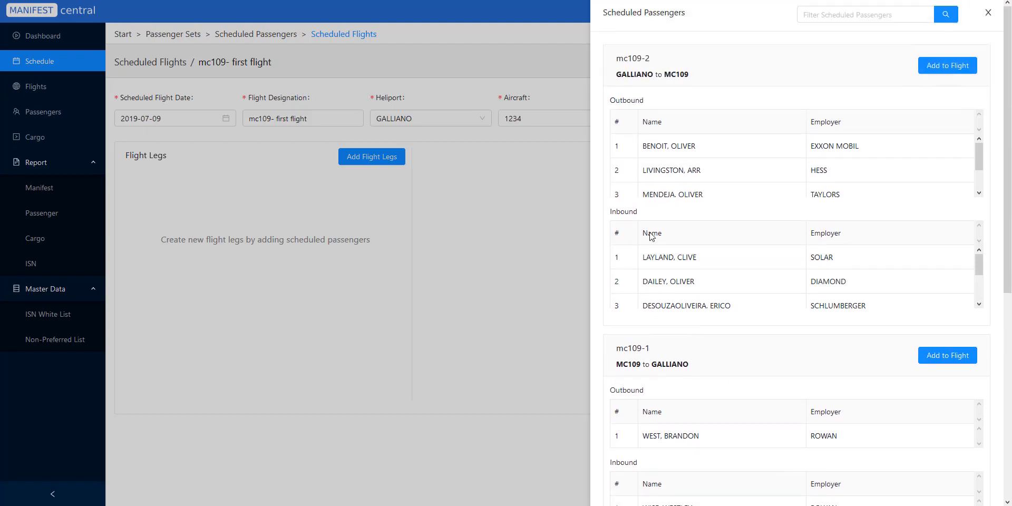
- Filter the scheduled passenger groups by "mc109-1" and add that group to the flight
{"action": "left_click", "coordinate": [836, 12]}
{"action": "type", "text": "mc109"}
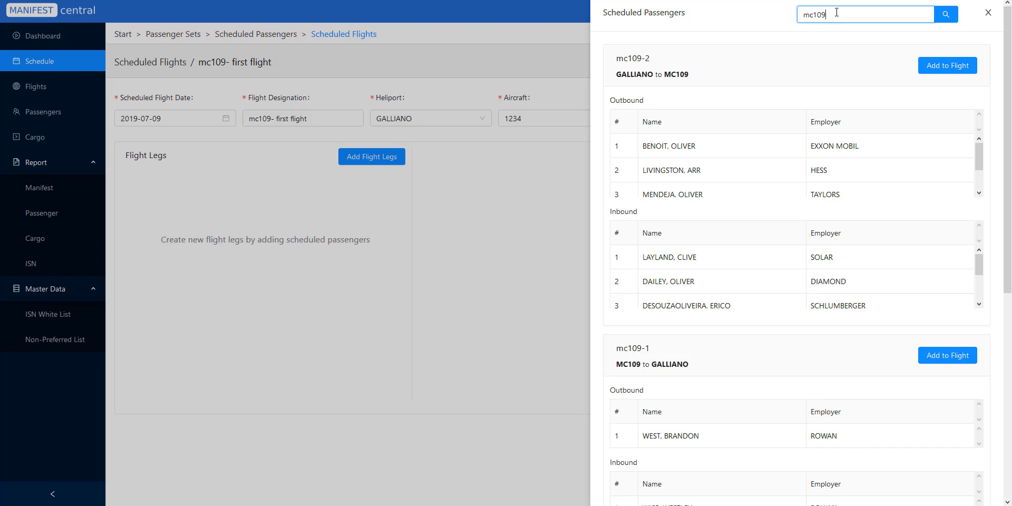
{"action": "type", "text": "-1"}
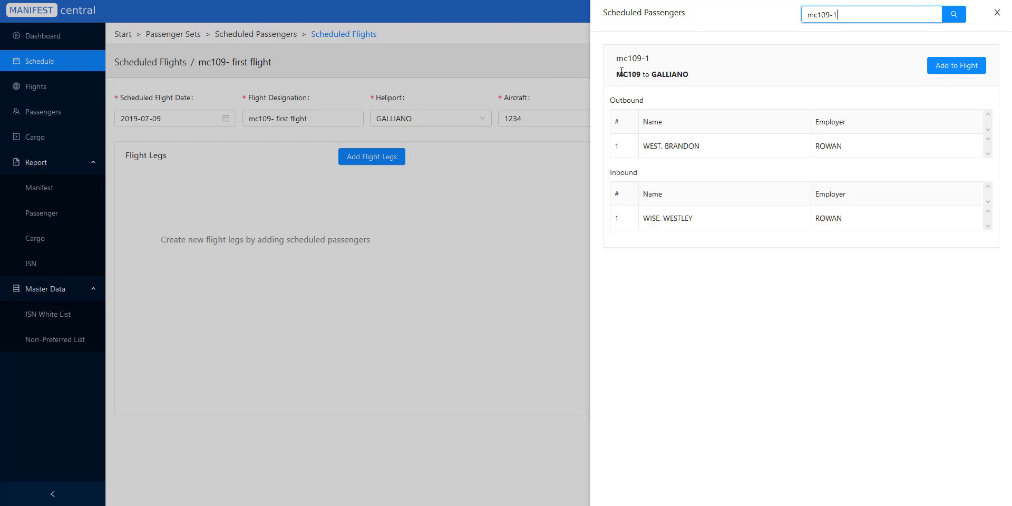
{"action": "left_click", "coordinate": [956, 70]}
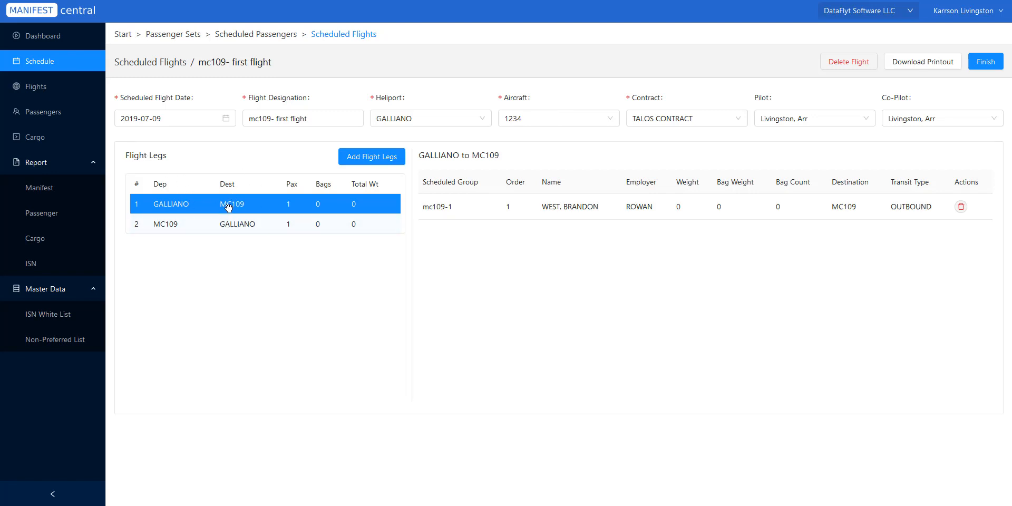
- Review the passengers on the GALLIANO to MC109 leg and the MC109 to GALLIANO return leg
{"action": "left_click", "coordinate": [237, 224]}
{"action": "left_click", "coordinate": [248, 205]}
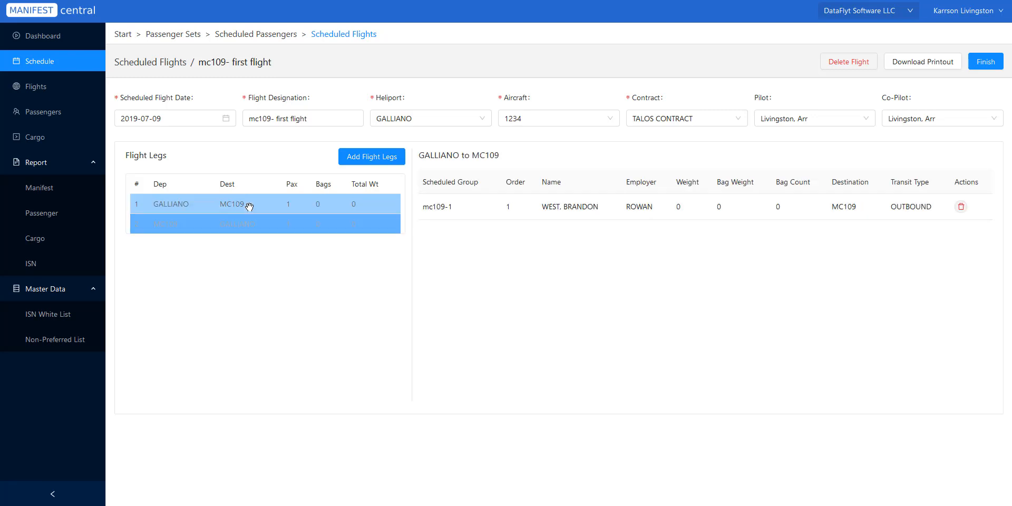
{"action": "left_click", "coordinate": [249, 224]}
{"action": "left_click", "coordinate": [255, 205]}
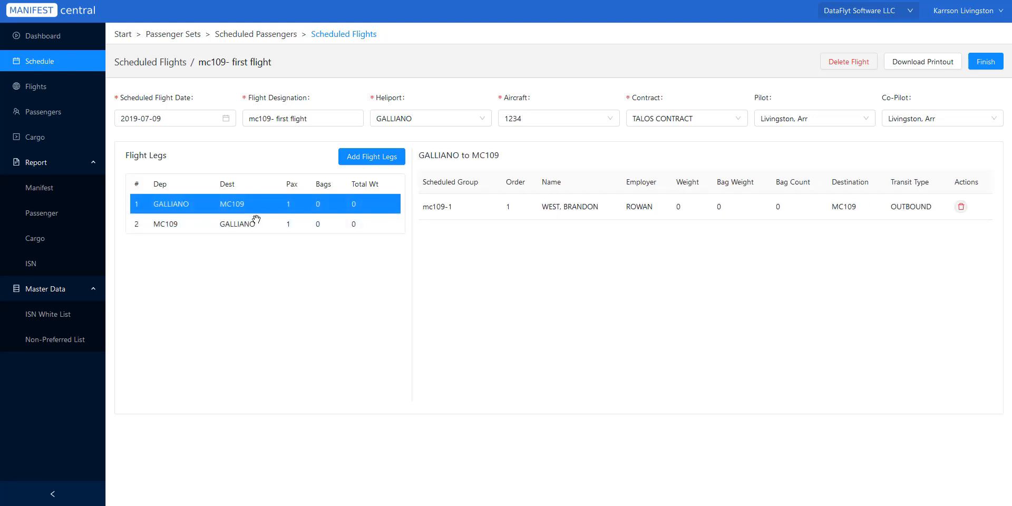
{"action": "left_click", "coordinate": [255, 224]}
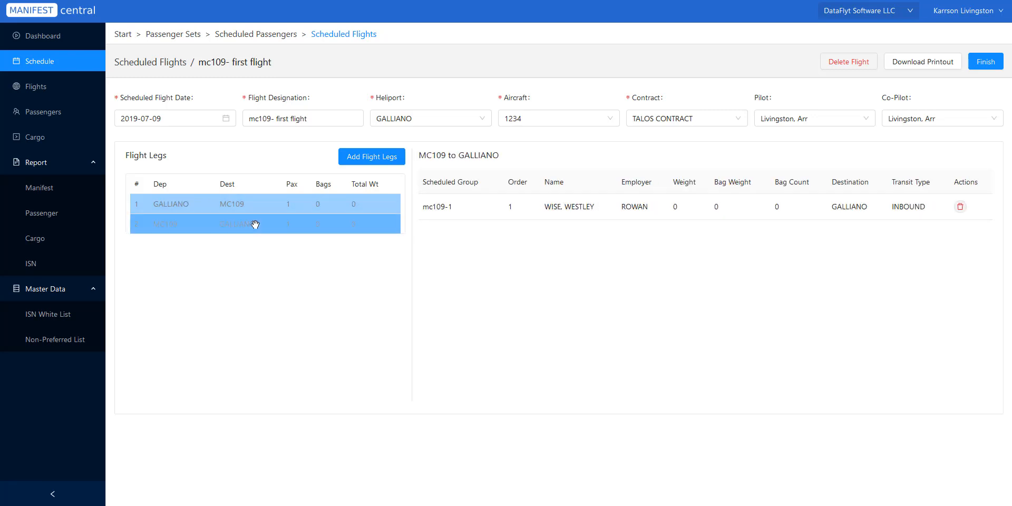
- Download the flight's manifest printout, view it in Microsoft Excel, and close it to return to the flight
{"action": "left_click", "coordinate": [905, 65]}
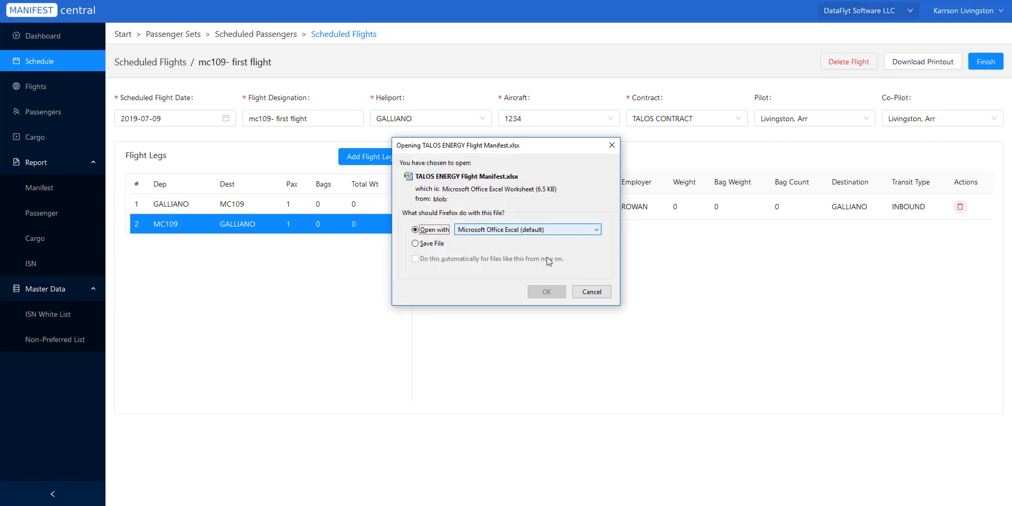
{"action": "left_click", "coordinate": [546, 290]}
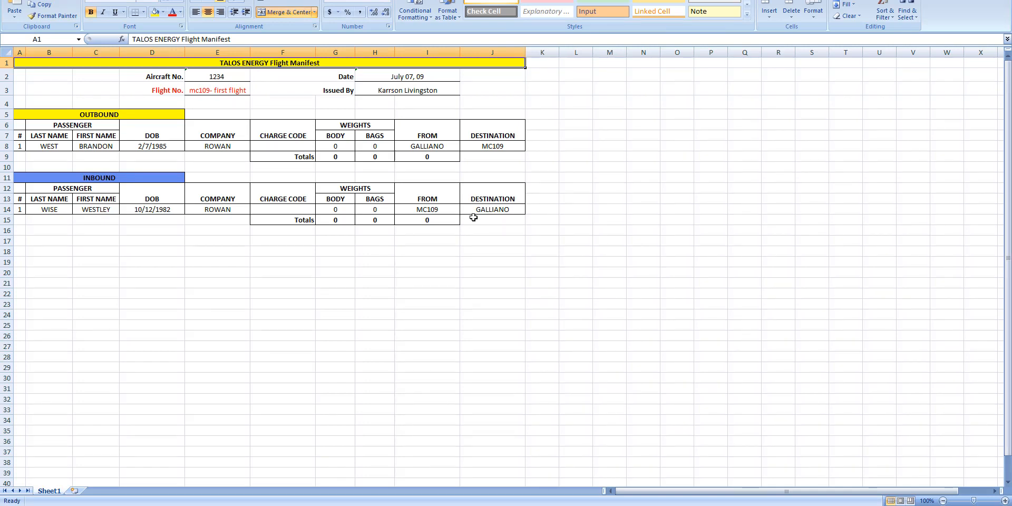
{"action": "left_click", "coordinate": [1001, 0]}
{"action": "left_click", "coordinate": [506, 265]}
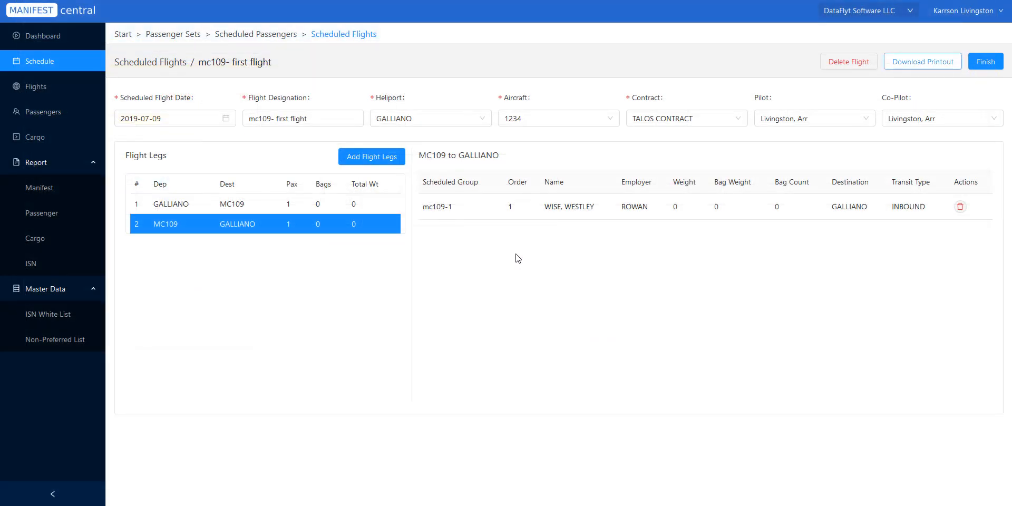
- Finish the flight and check the mc109- first flight entry in the Scheduled Flights list
{"action": "left_click", "coordinate": [985, 62]}
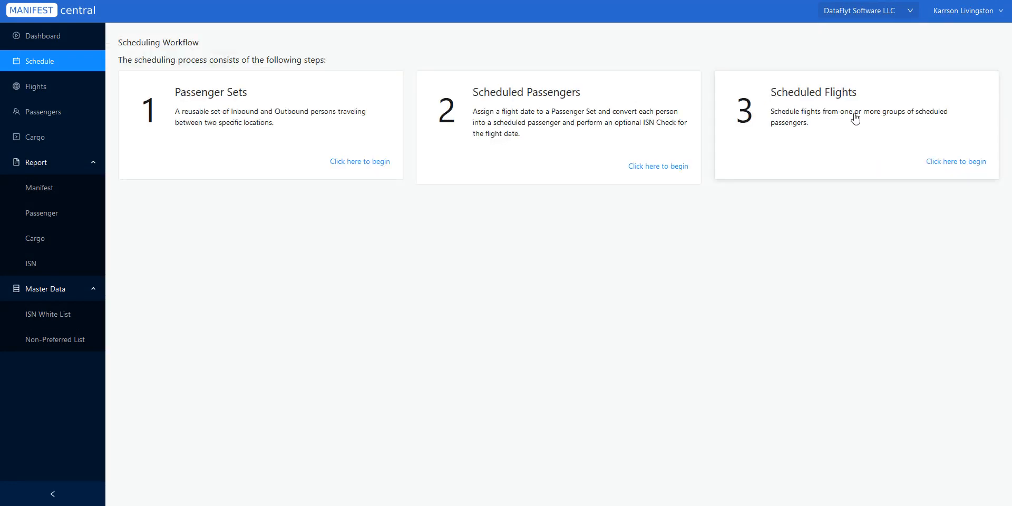
{"action": "left_click", "coordinate": [832, 123]}
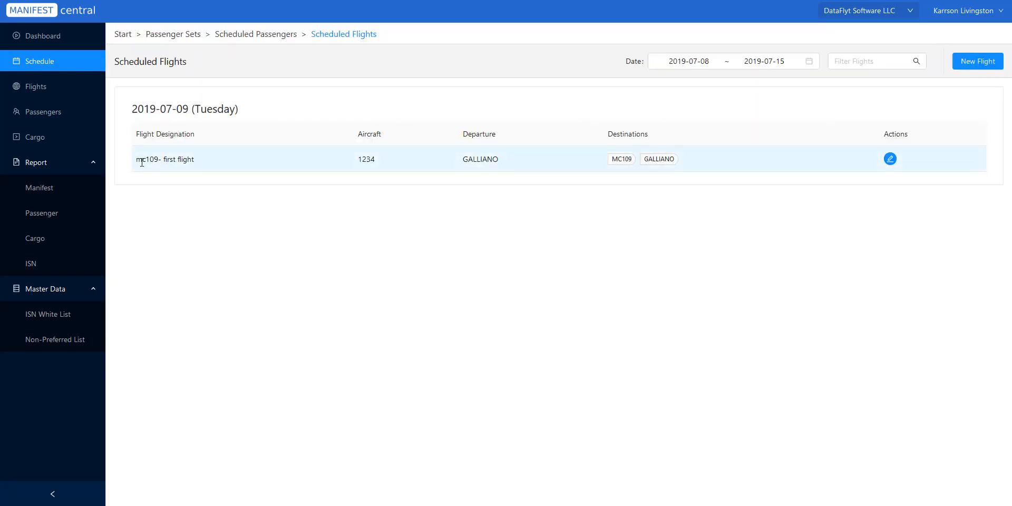
{"action": "left_click_drag", "start_coordinate": [135, 166], "coordinate": [192, 160]}
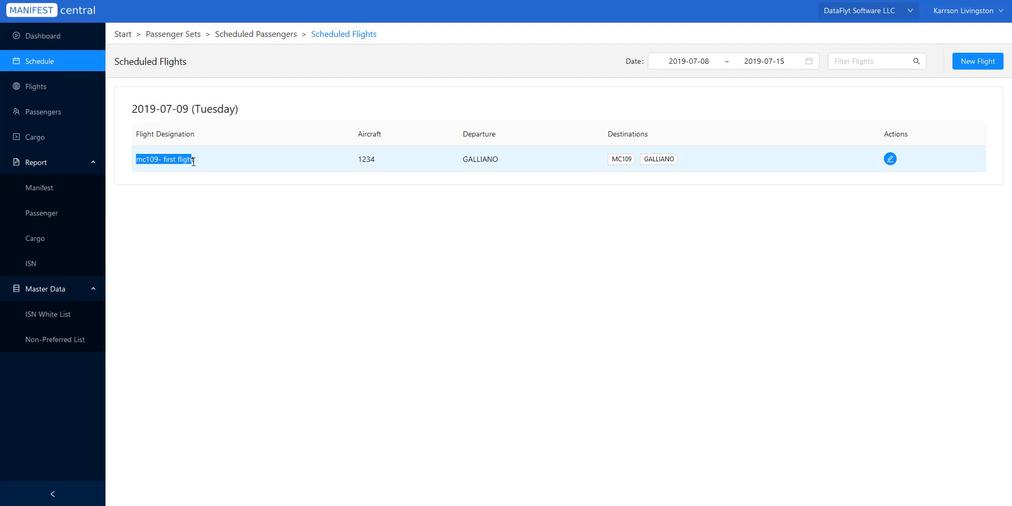
- Start a new flight dated 2019-07-09 with designation "mc109-second flight" and heliport GALLIANO
{"action": "left_click", "coordinate": [988, 66]}
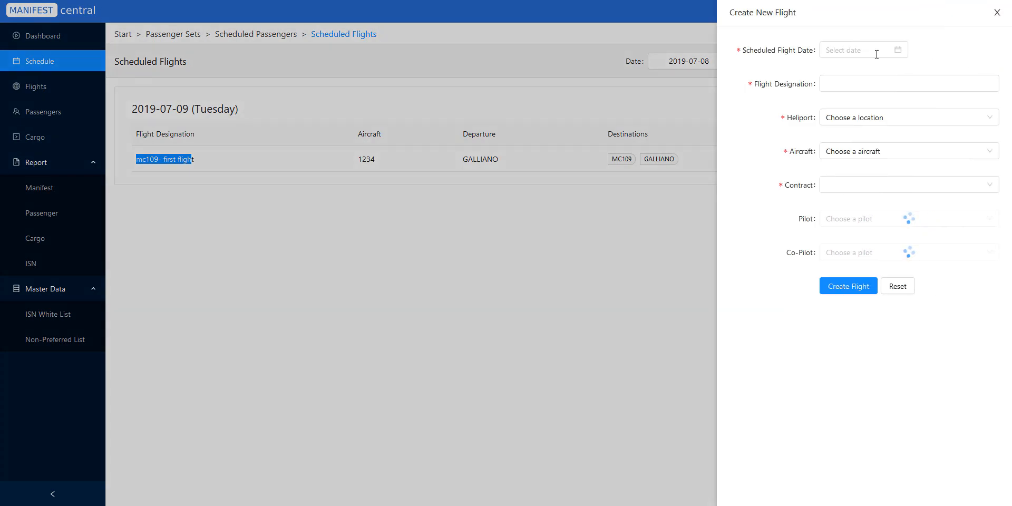
{"action": "left_click", "coordinate": [876, 49]}
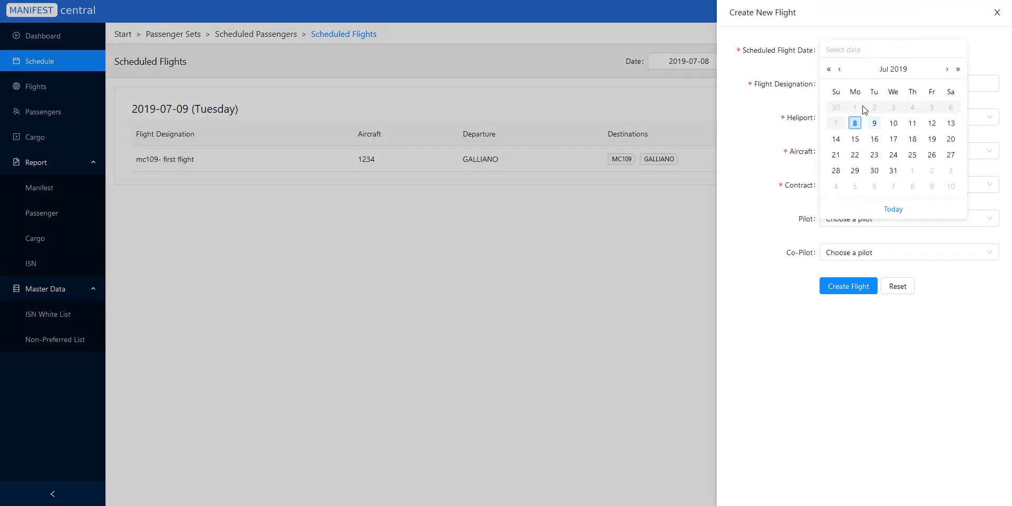
{"action": "left_click", "coordinate": [874, 123]}
{"action": "left_click", "coordinate": [862, 82]}
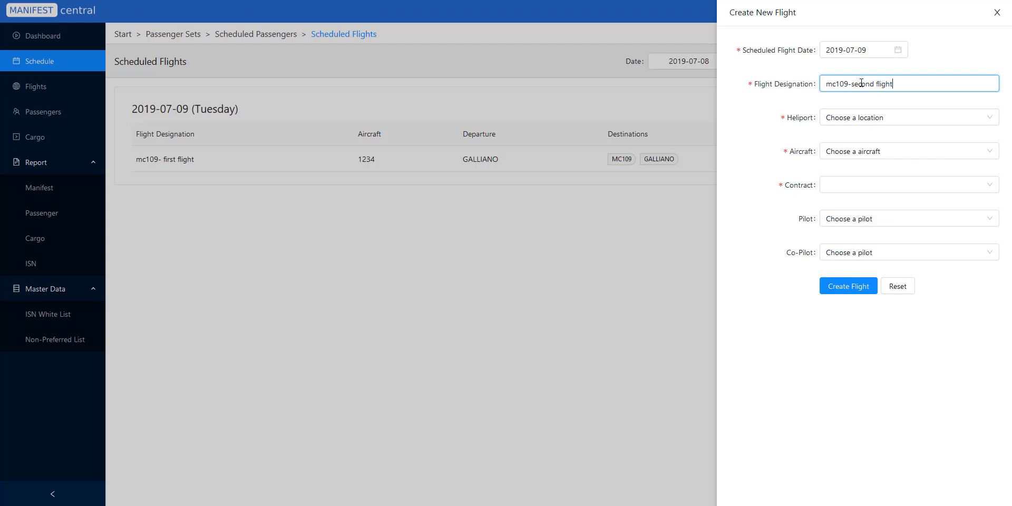
{"action": "left_click", "coordinate": [860, 118]}
{"action": "type", "text": "gall"}
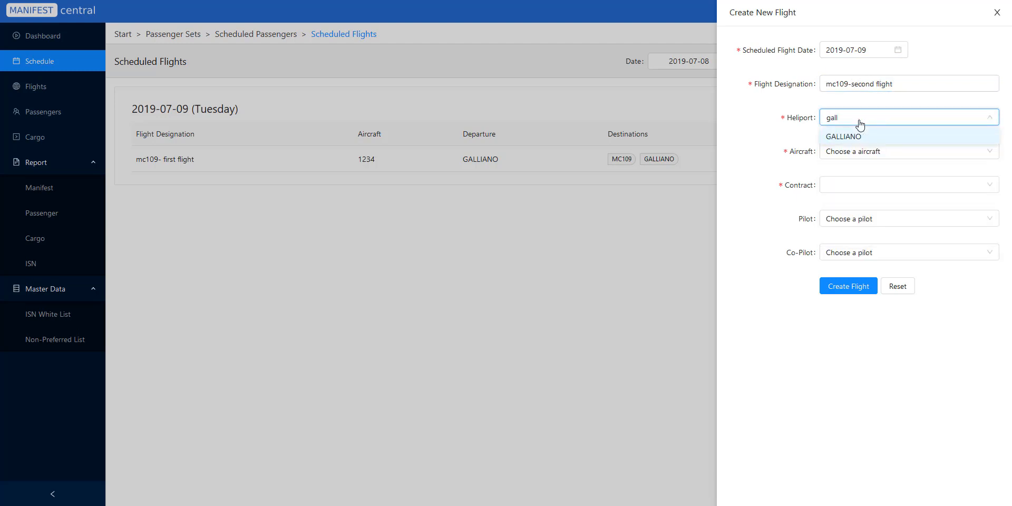
{"action": "left_click", "coordinate": [859, 137]}
- Assign aircraft 12349, TALOS CONTRACT, and the pilot and co-pilot, and create the flight
{"action": "left_click", "coordinate": [858, 152]}
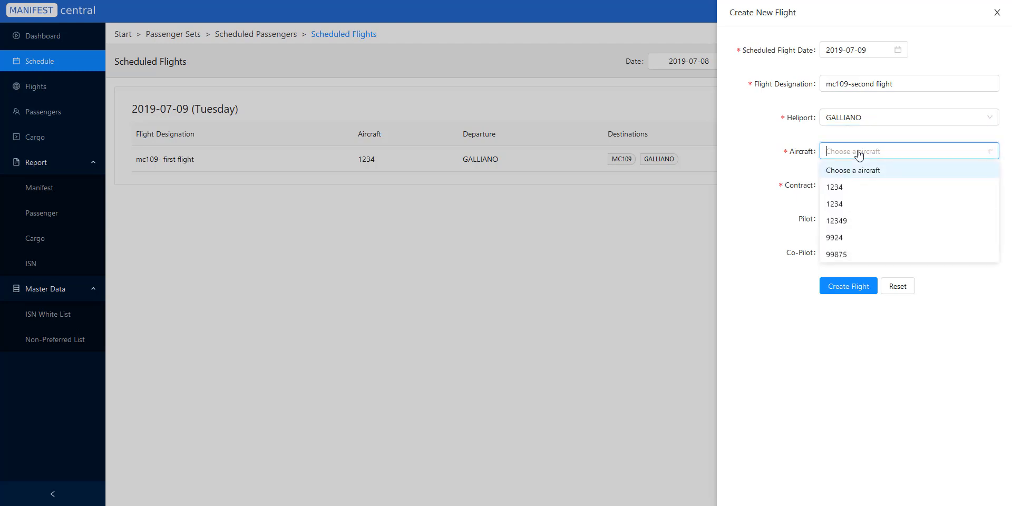
{"action": "left_click", "coordinate": [835, 222]}
{"action": "left_click", "coordinate": [838, 185]}
{"action": "left_click", "coordinate": [838, 201]}
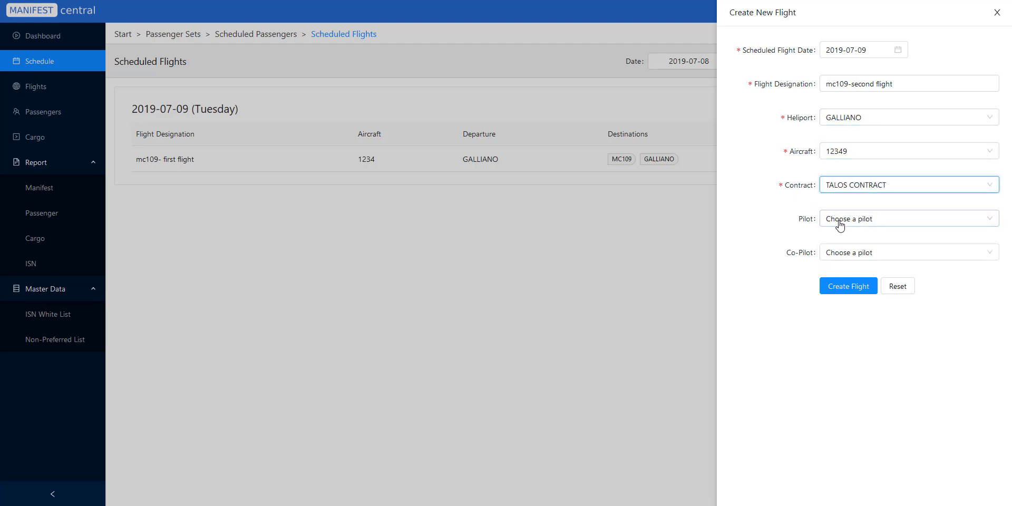
{"action": "left_click", "coordinate": [839, 224]}
{"action": "left_click", "coordinate": [845, 290]}
{"action": "left_click", "coordinate": [846, 290]}
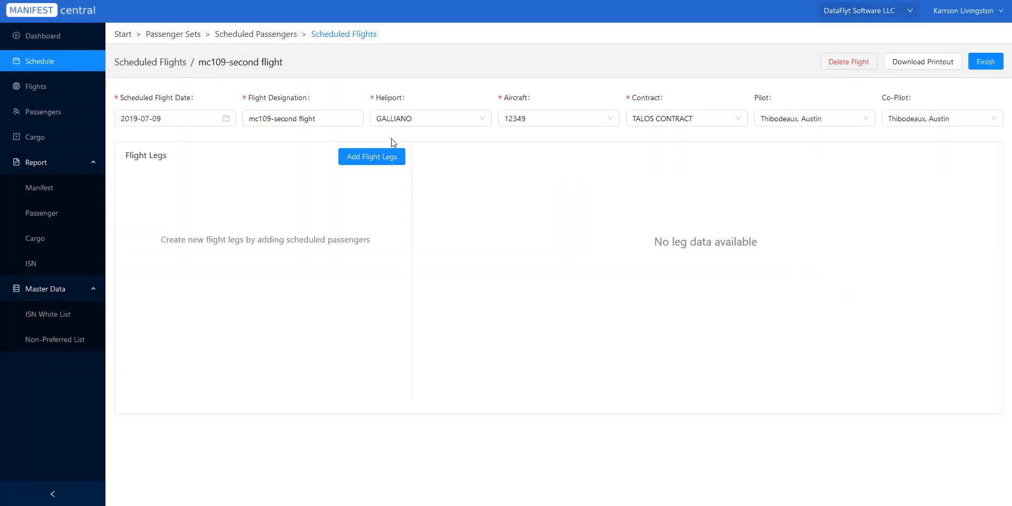
- Add the mc109-2 scheduled passenger group to the flight and review its outbound and return legs
{"action": "left_click", "coordinate": [383, 161]}
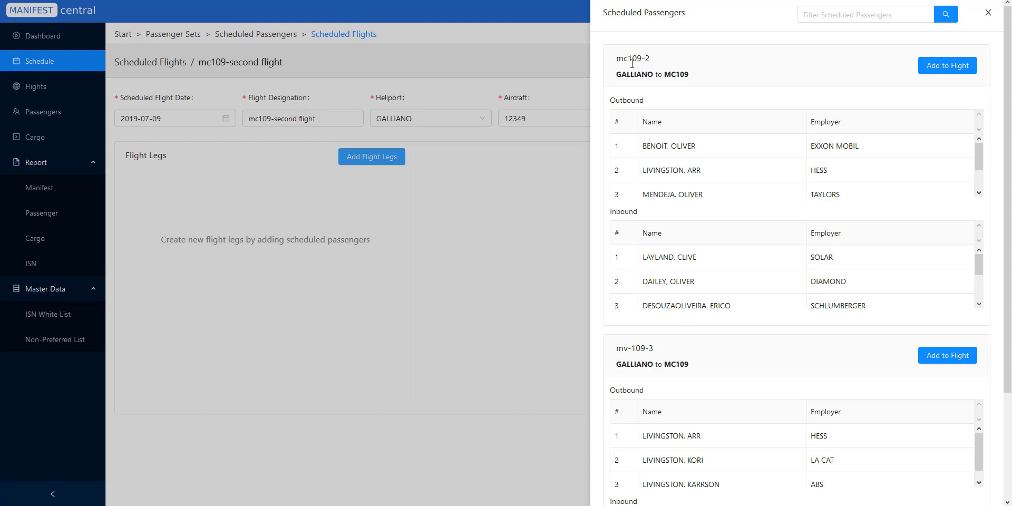
{"action": "left_click_drag", "start_coordinate": [658, 65], "coordinate": [615, 65]}
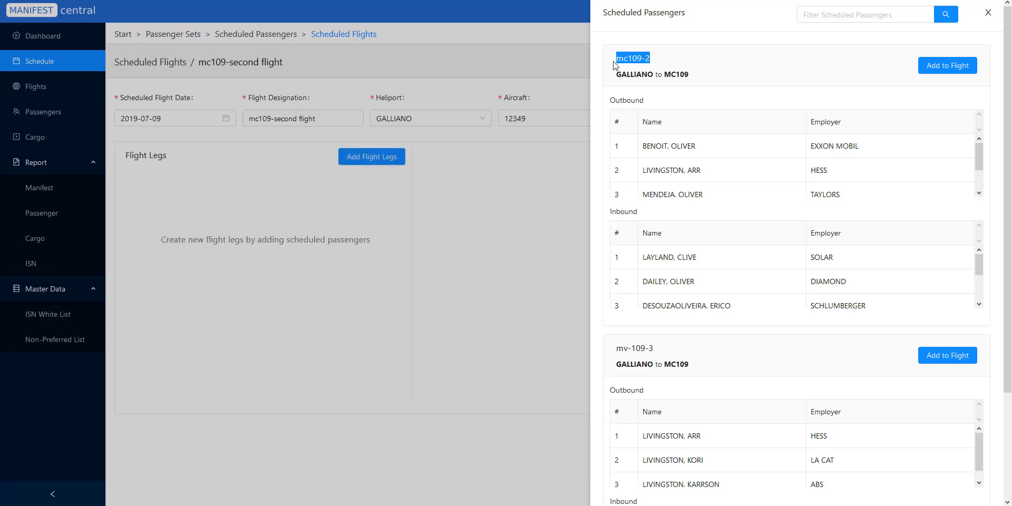
{"action": "left_click", "coordinate": [659, 63]}
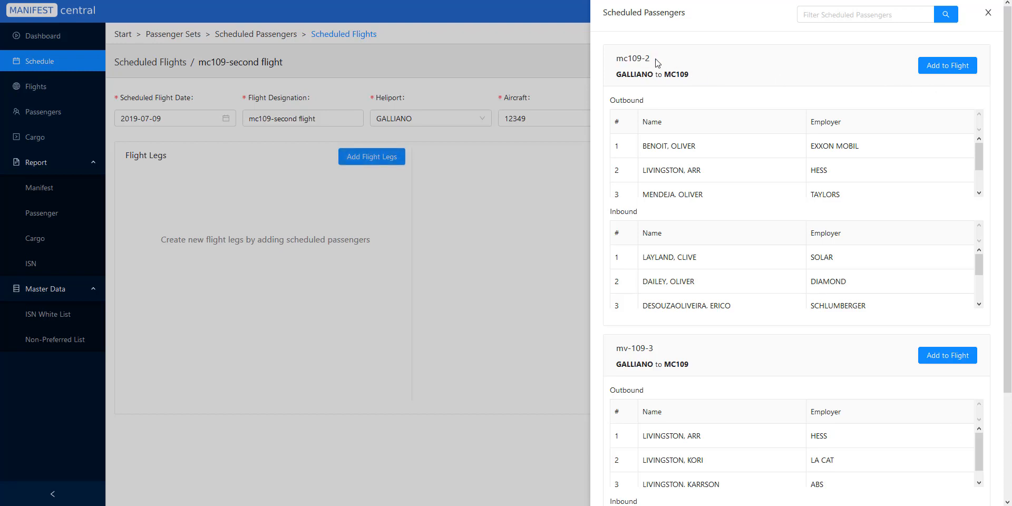
{"action": "left_click", "coordinate": [950, 70]}
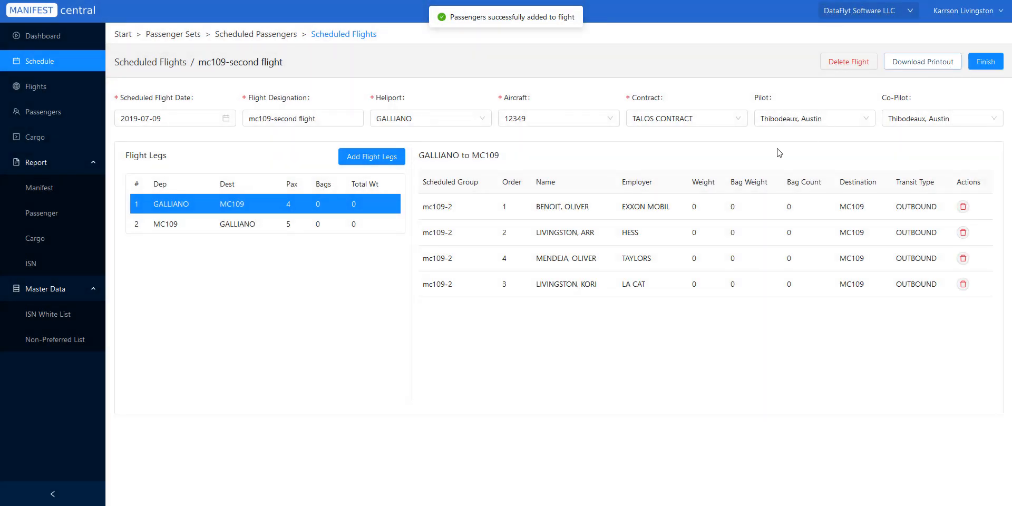
{"action": "left_click", "coordinate": [229, 222]}
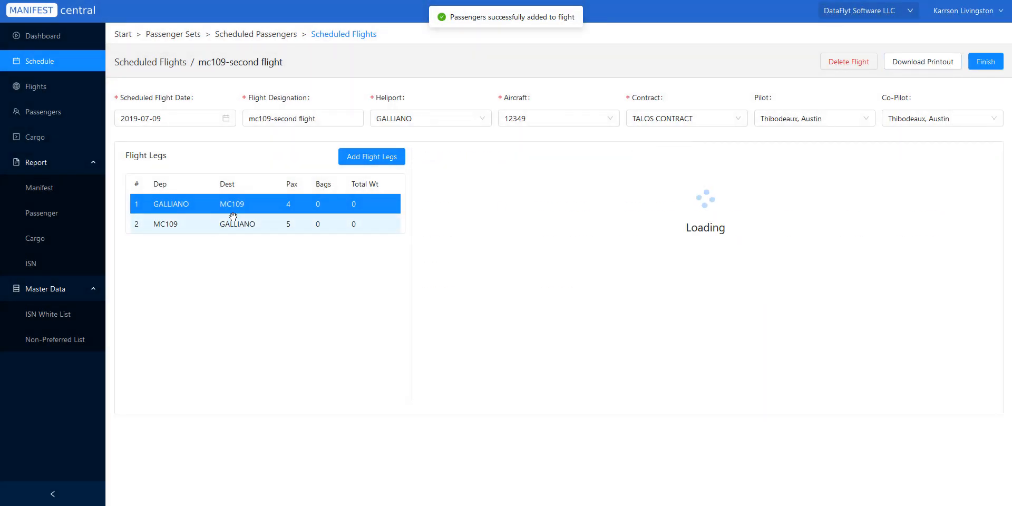
{"action": "left_click", "coordinate": [237, 205]}
- Download the second flight's manifest printout, review its outbound passengers in Microsoft Excel, and close it without saving
{"action": "left_click", "coordinate": [922, 62]}
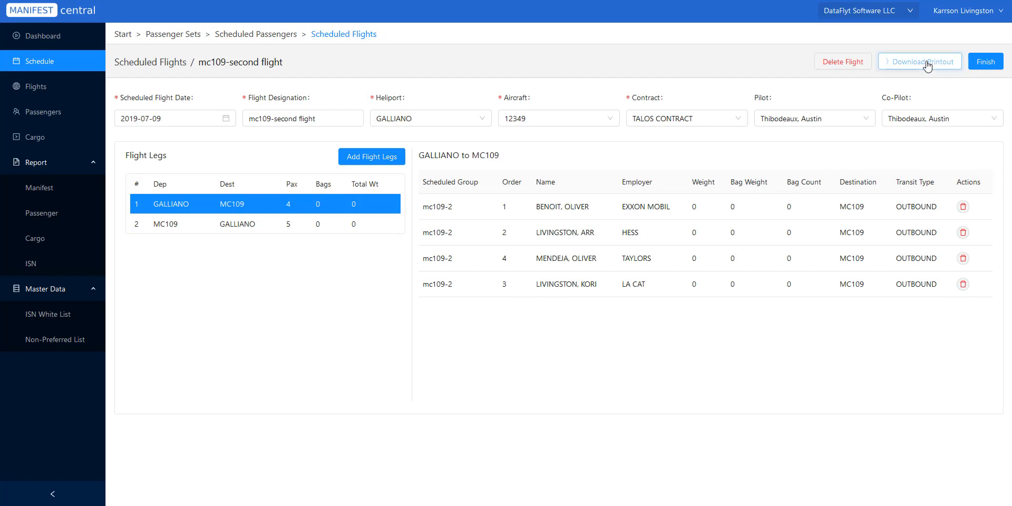
{"action": "left_click", "coordinate": [547, 291]}
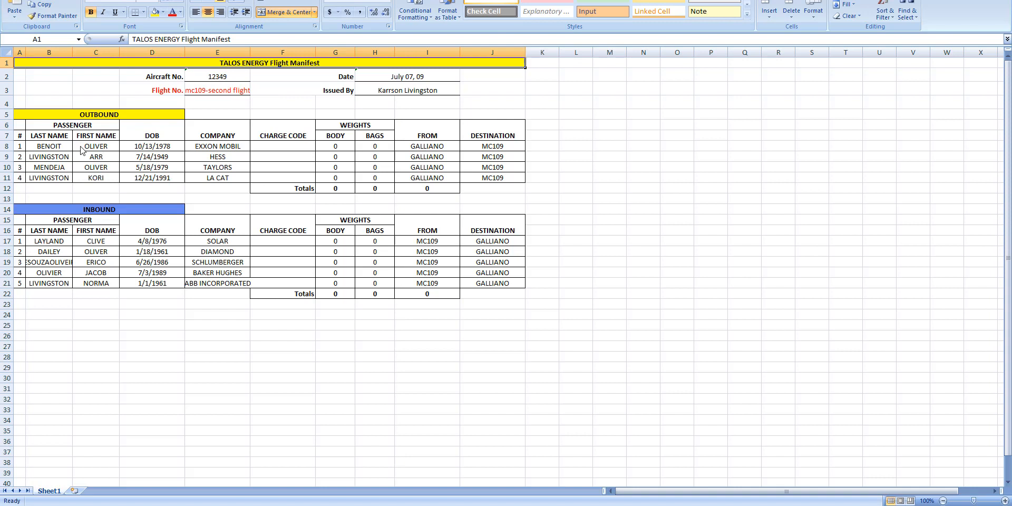
{"action": "left_click_drag", "start_coordinate": [62, 147], "coordinate": [489, 178]}
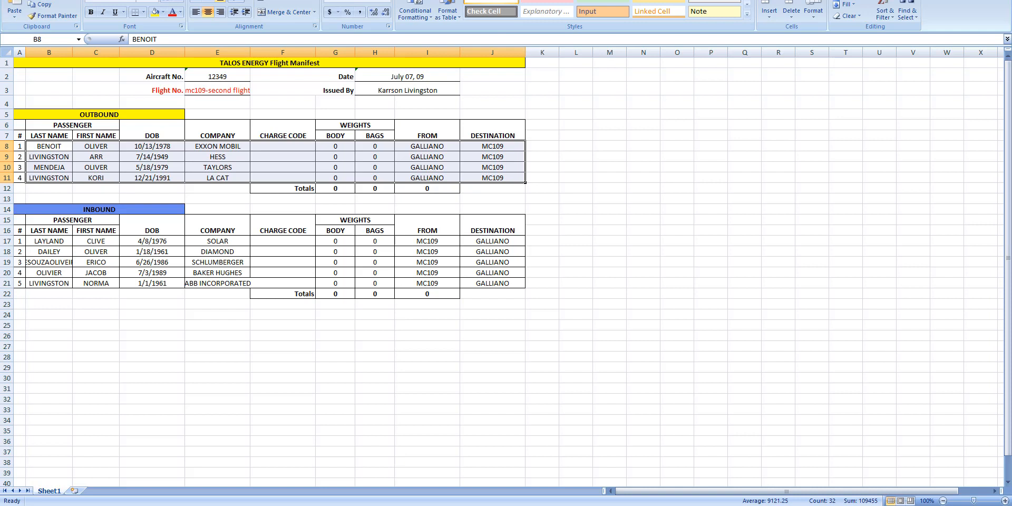
{"action": "left_click", "coordinate": [1000, 0]}
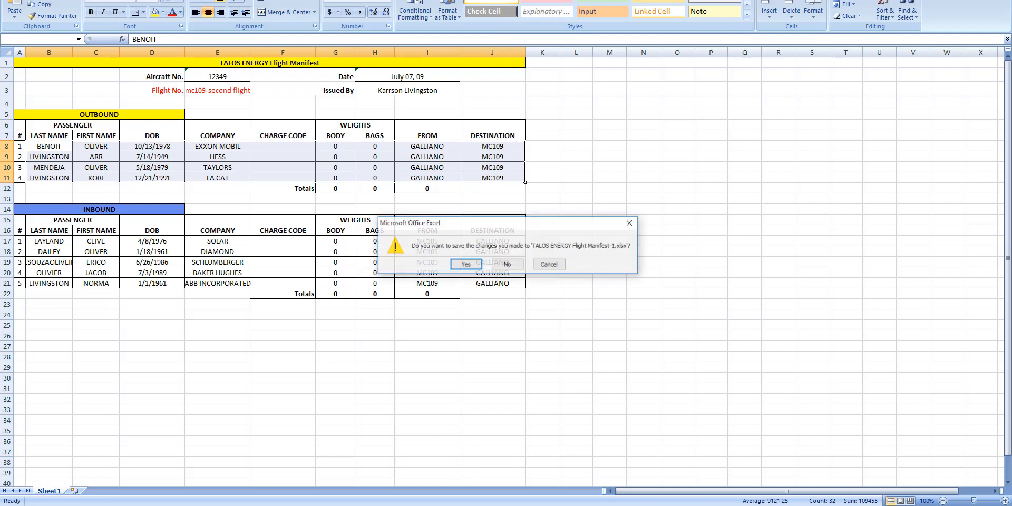
{"action": "left_click", "coordinate": [506, 264]}
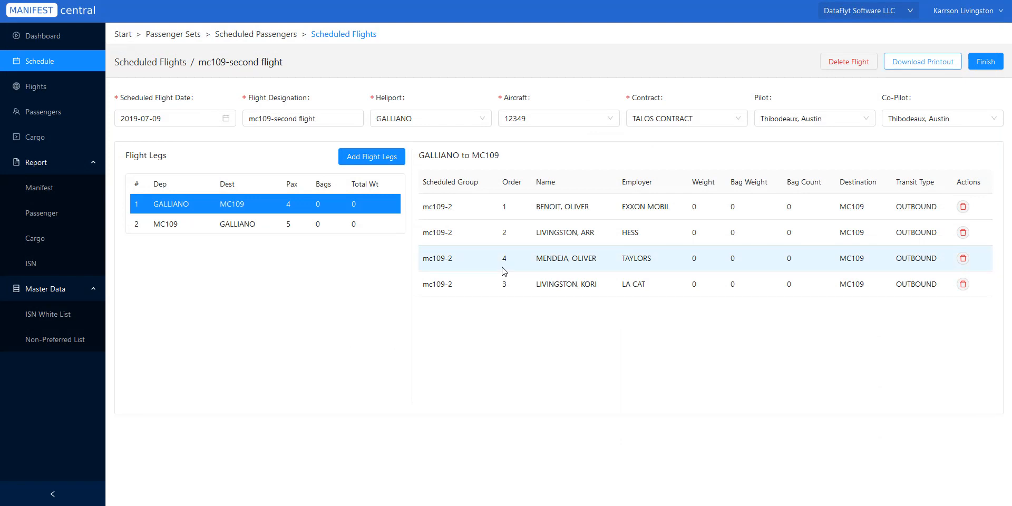
- Finish the mc109-second flight and check the flights scheduled for 2019-07-09 in the Scheduled Flights list
{"action": "left_click", "coordinate": [985, 61]}
{"action": "left_click", "coordinate": [856, 151]}
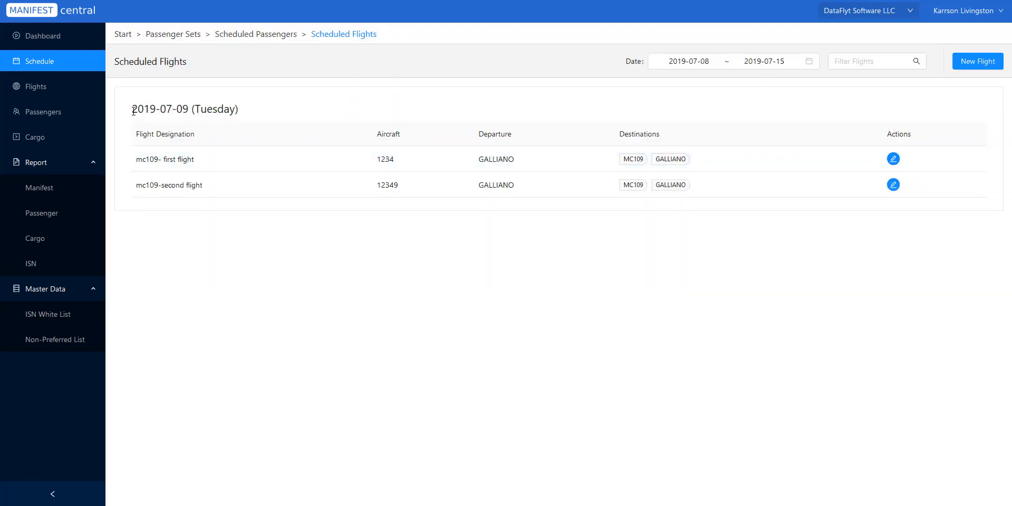
{"action": "left_click_drag", "start_coordinate": [133, 110], "coordinate": [231, 110]}
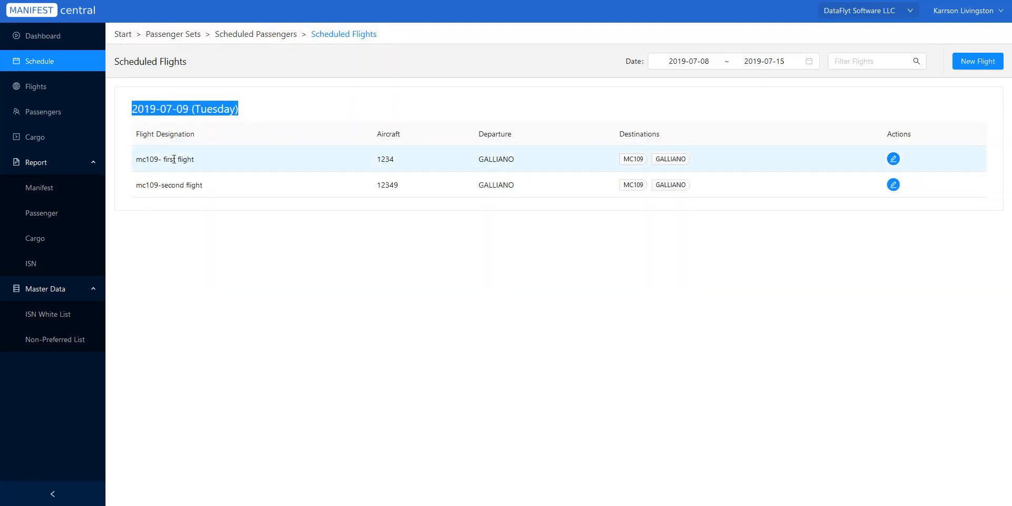
- Start a new flight dated 2019-07-09 with designation "mc109-3" and heliport GALLIANO
{"action": "left_click", "coordinate": [980, 64]}
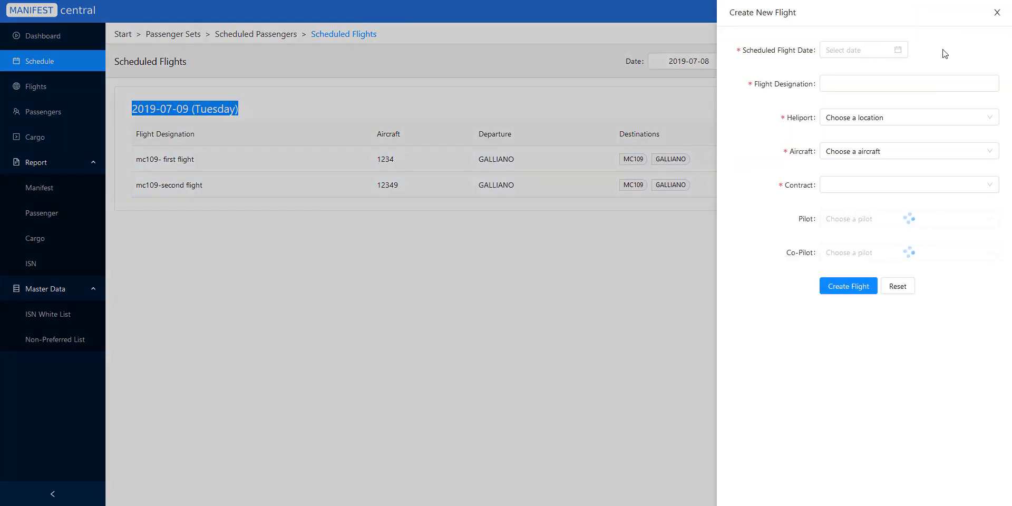
{"action": "left_click", "coordinate": [872, 50]}
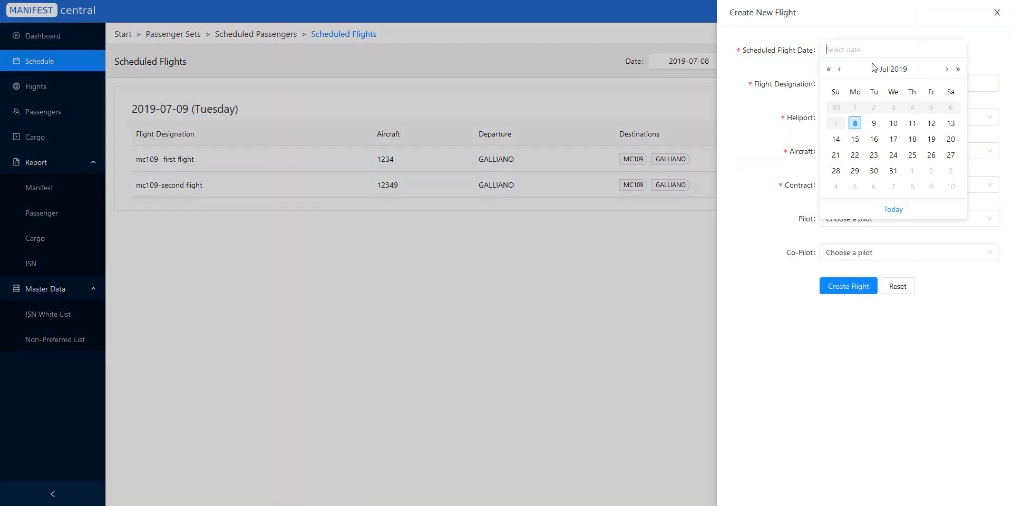
{"action": "left_click", "coordinate": [873, 123]}
{"action": "left_click", "coordinate": [860, 83]}
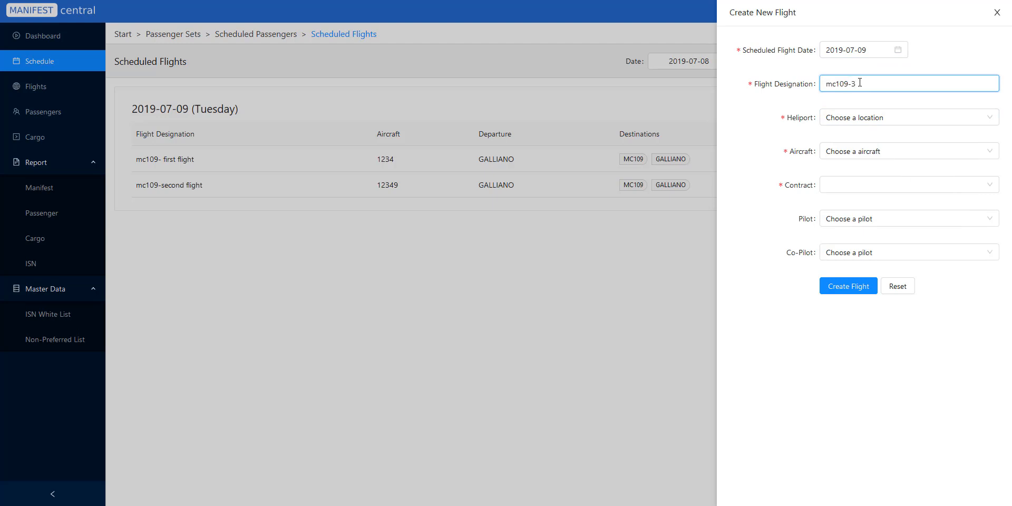
{"action": "type", "text": "mc109-3"}
{"action": "left_click", "coordinate": [870, 119]}
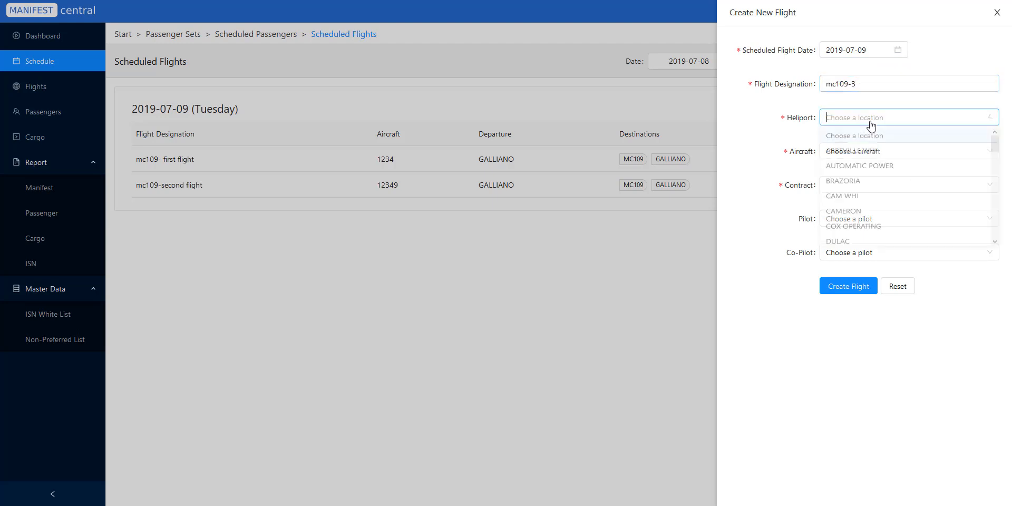
{"action": "type", "text": "gall"}
{"action": "key", "text": "Return"}
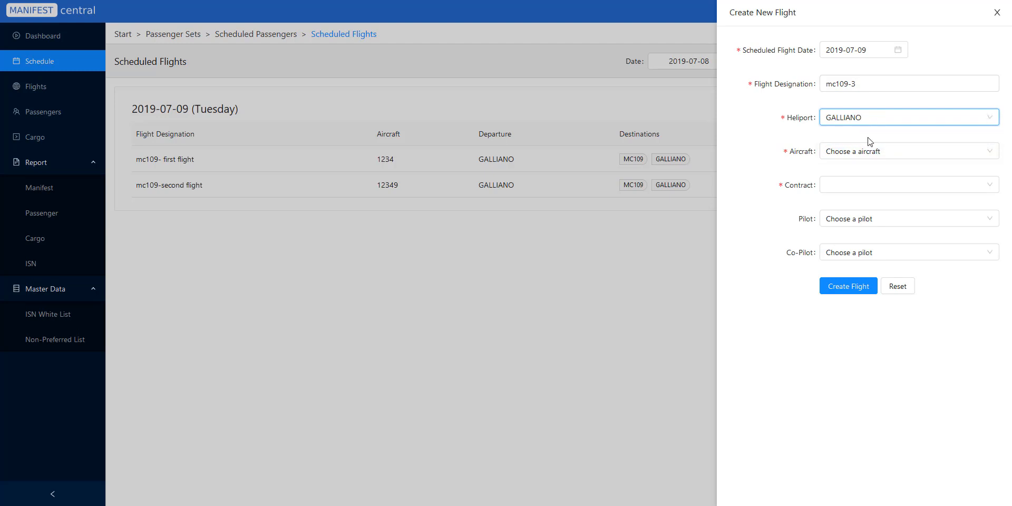
- Set the mc109-3 flight's aircraft to 12349, contract to TALOS CONTRACT, choose its pilot and co-pilot, and create it
{"action": "left_click", "coordinate": [869, 153]}
{"action": "left_click", "coordinate": [852, 222]}
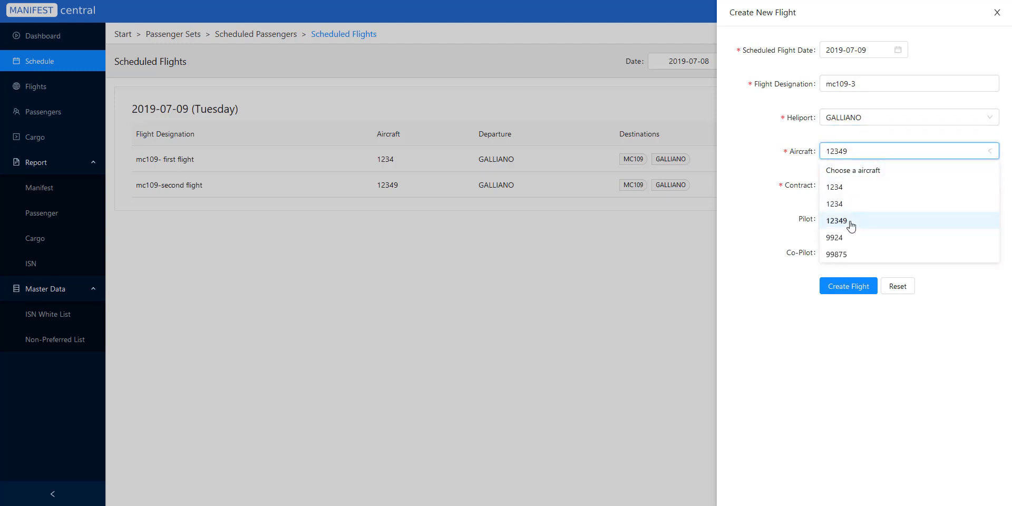
{"action": "left_click", "coordinate": [848, 190]}
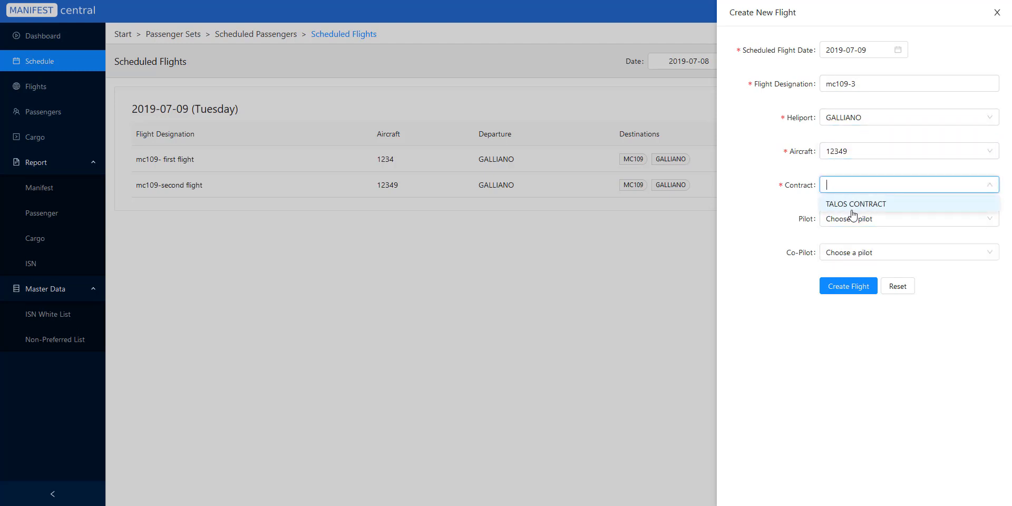
{"action": "left_click", "coordinate": [851, 203]}
{"action": "left_click", "coordinate": [849, 221]}
{"action": "left_click", "coordinate": [849, 271]}
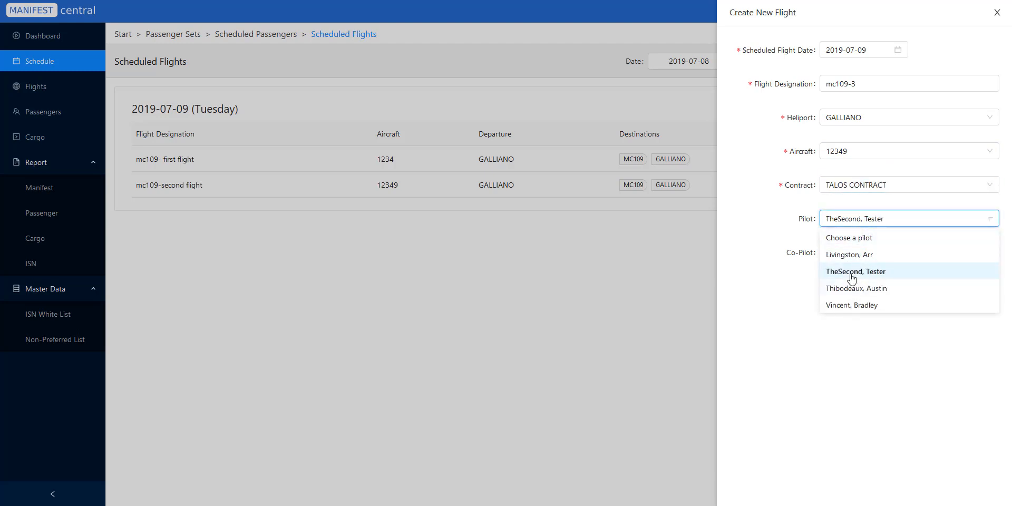
{"action": "left_click", "coordinate": [844, 289]}
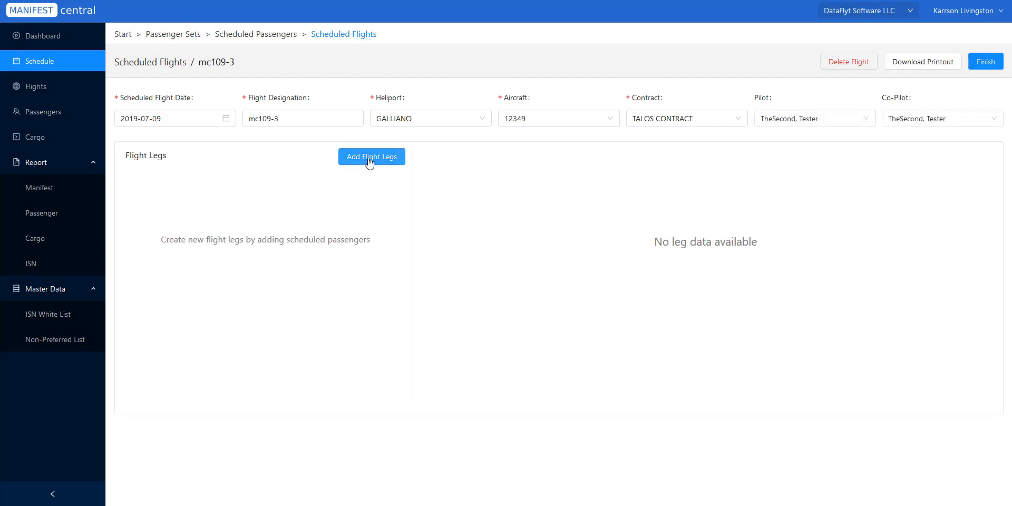
- Add the mv-109-3 scheduled passenger group to the mc109-3 flight and finish the flight
{"action": "left_click", "coordinate": [369, 162]}
{"action": "left_click", "coordinate": [973, 71]}
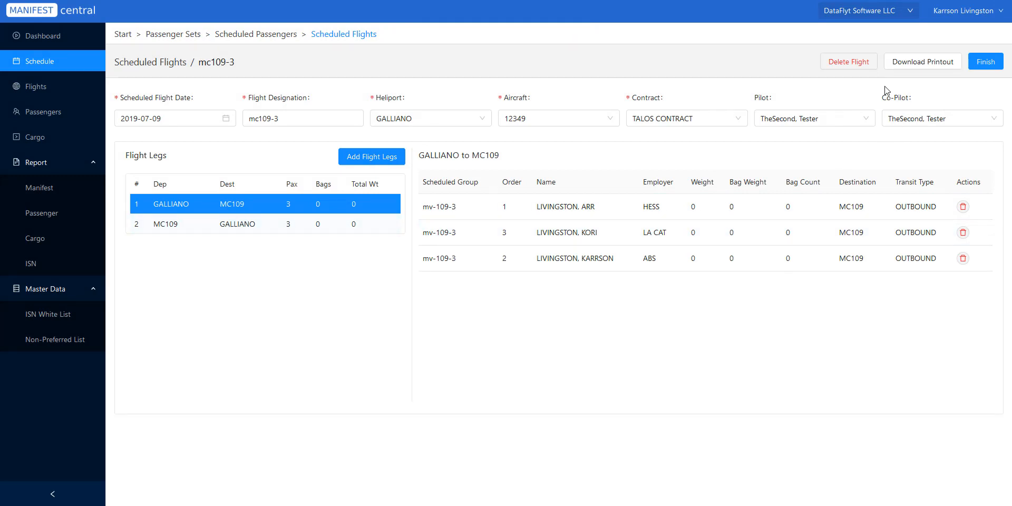
{"action": "left_click", "coordinate": [986, 61]}
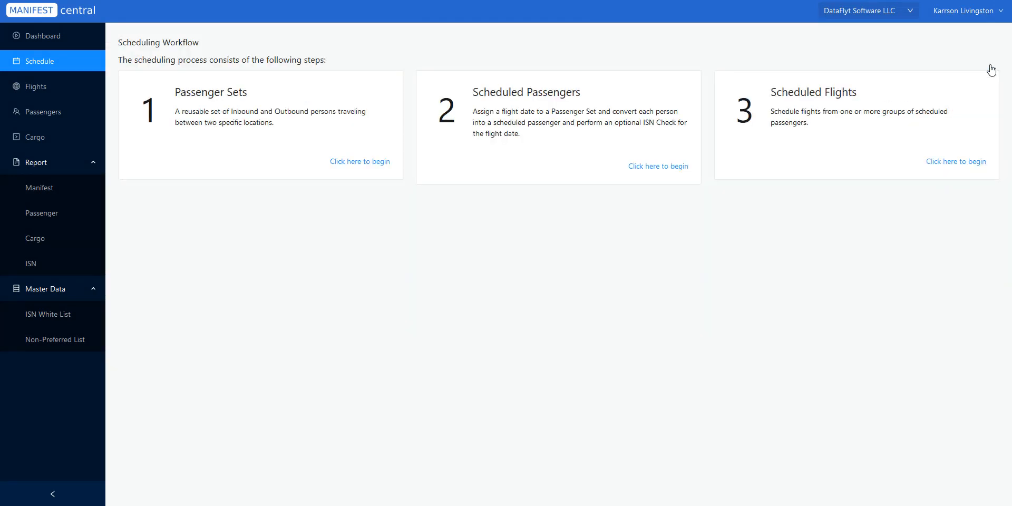
- Review the Scheduled Flights list, the Flights list and the outbound Passengers list
{"action": "left_click", "coordinate": [831, 115]}
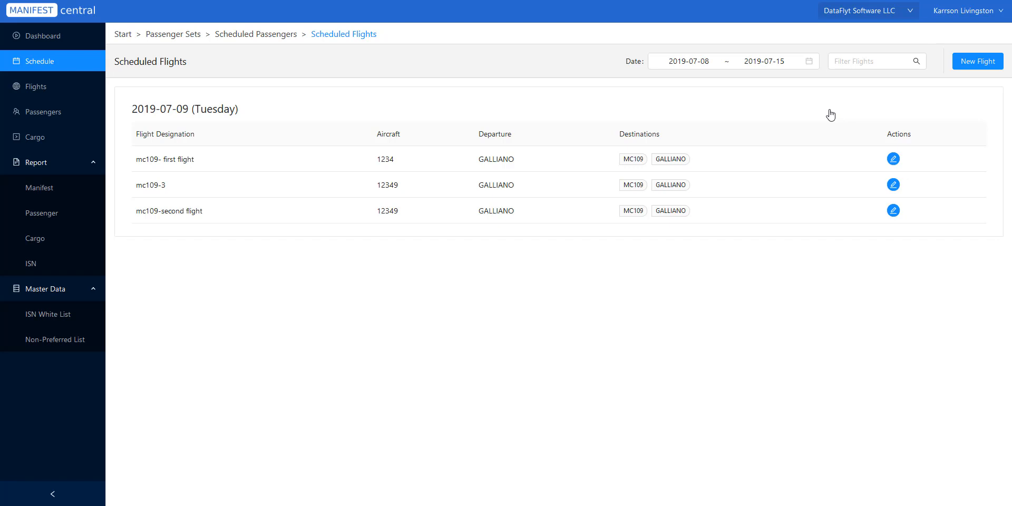
{"action": "left_click", "coordinate": [15, 93]}
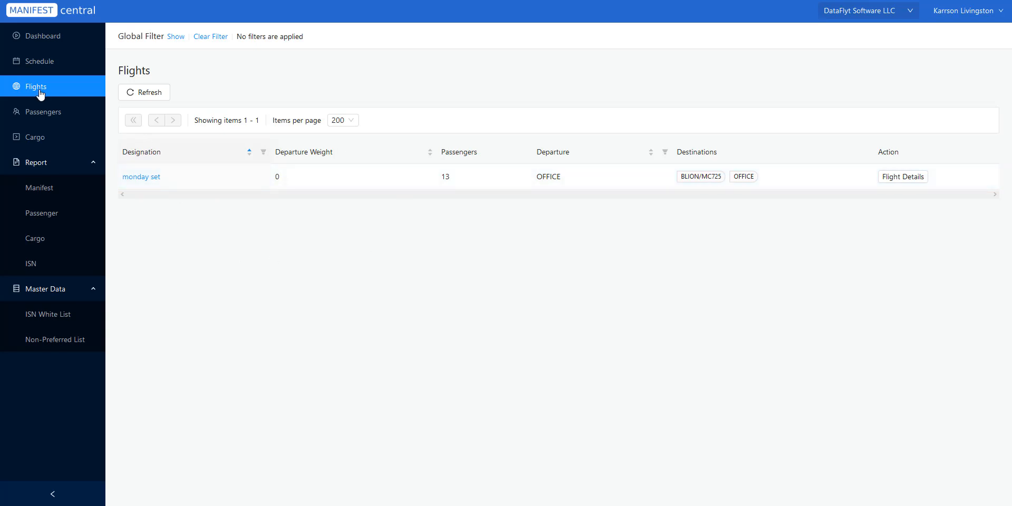
{"action": "left_click", "coordinate": [57, 116]}
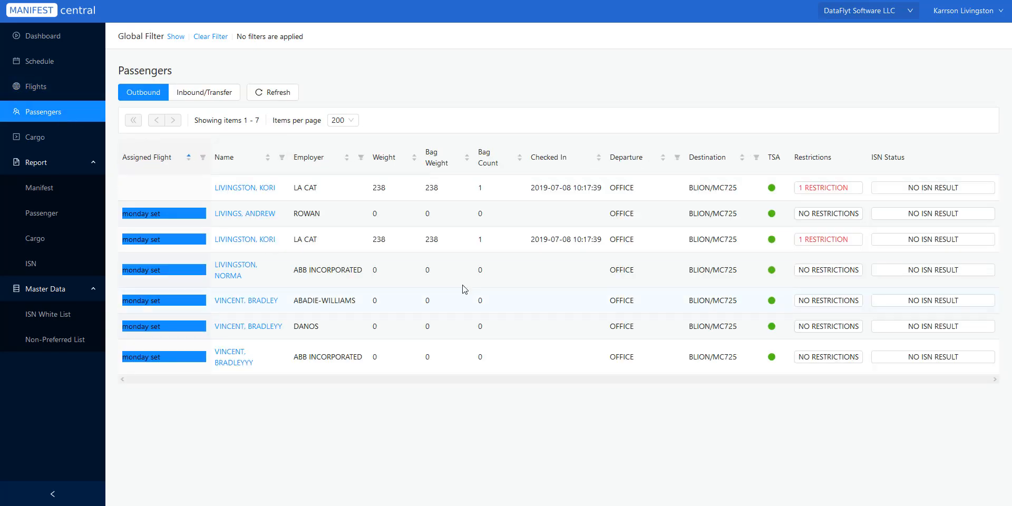